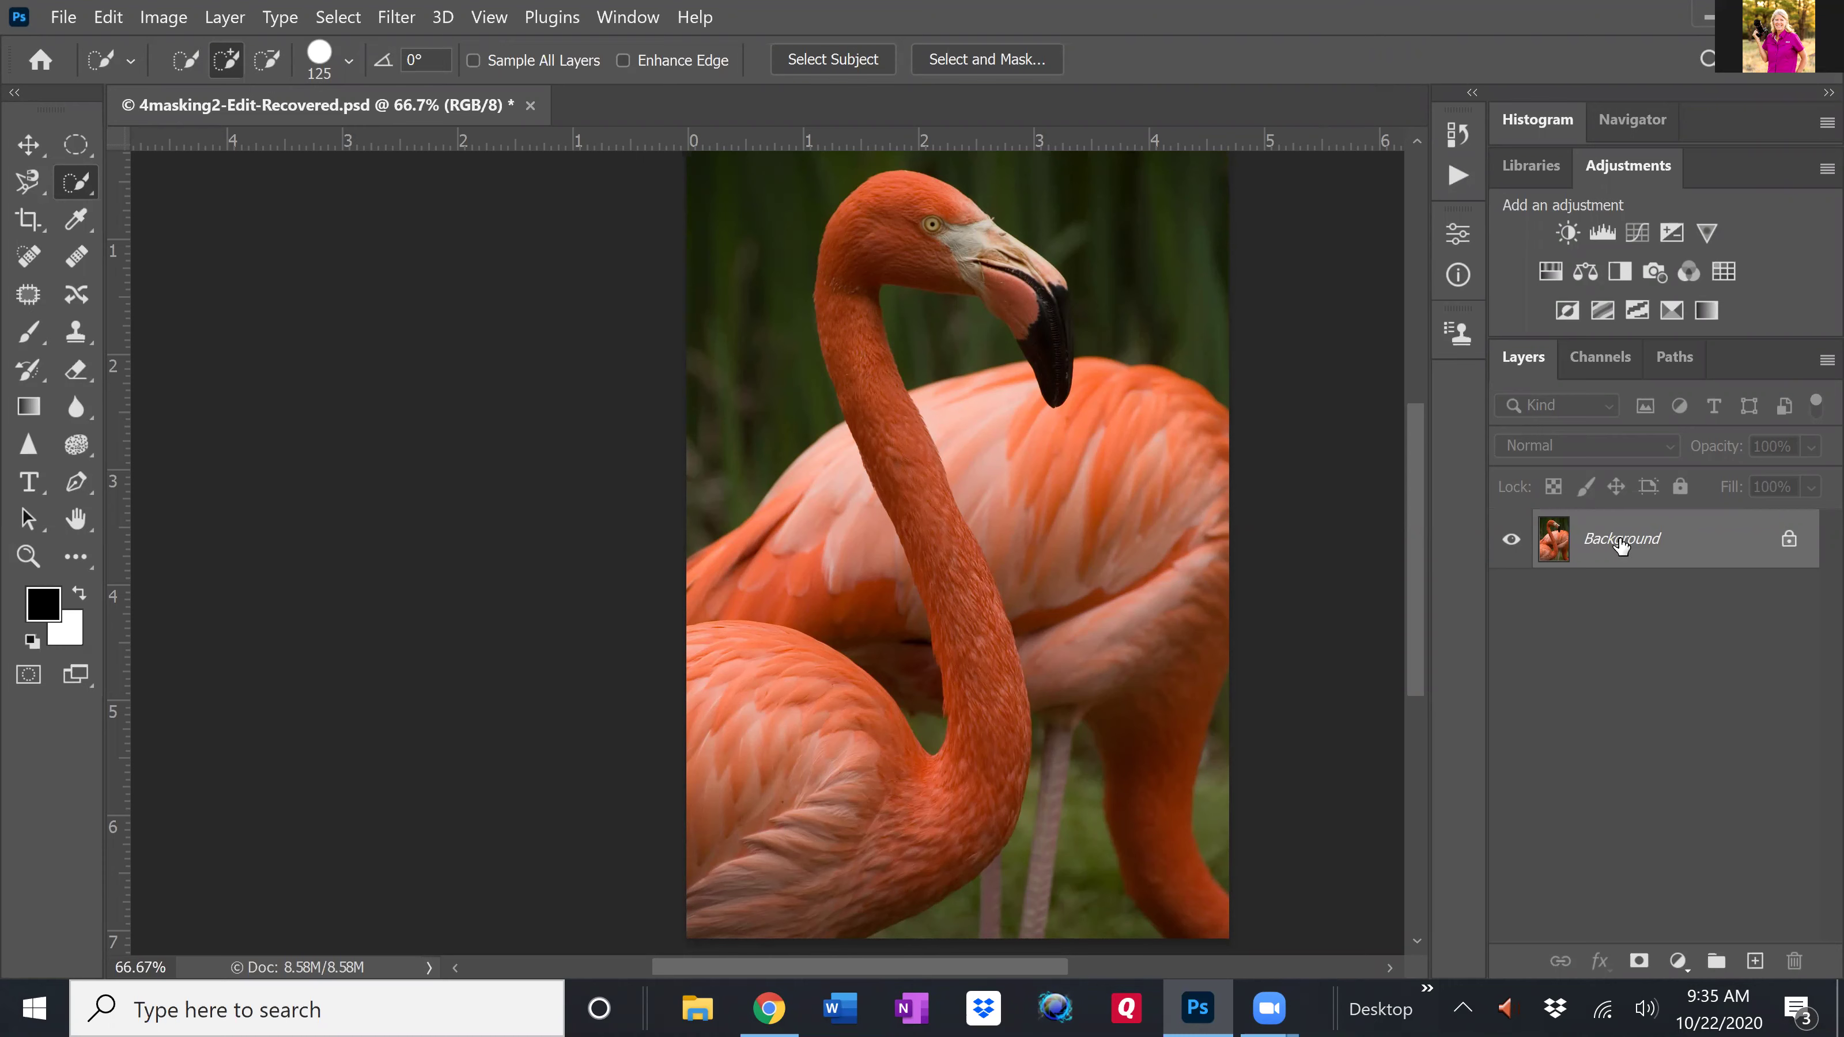
# - Unlock the background photo into a regular layer and make white the foreground colour
pyautogui.click(1789, 542)
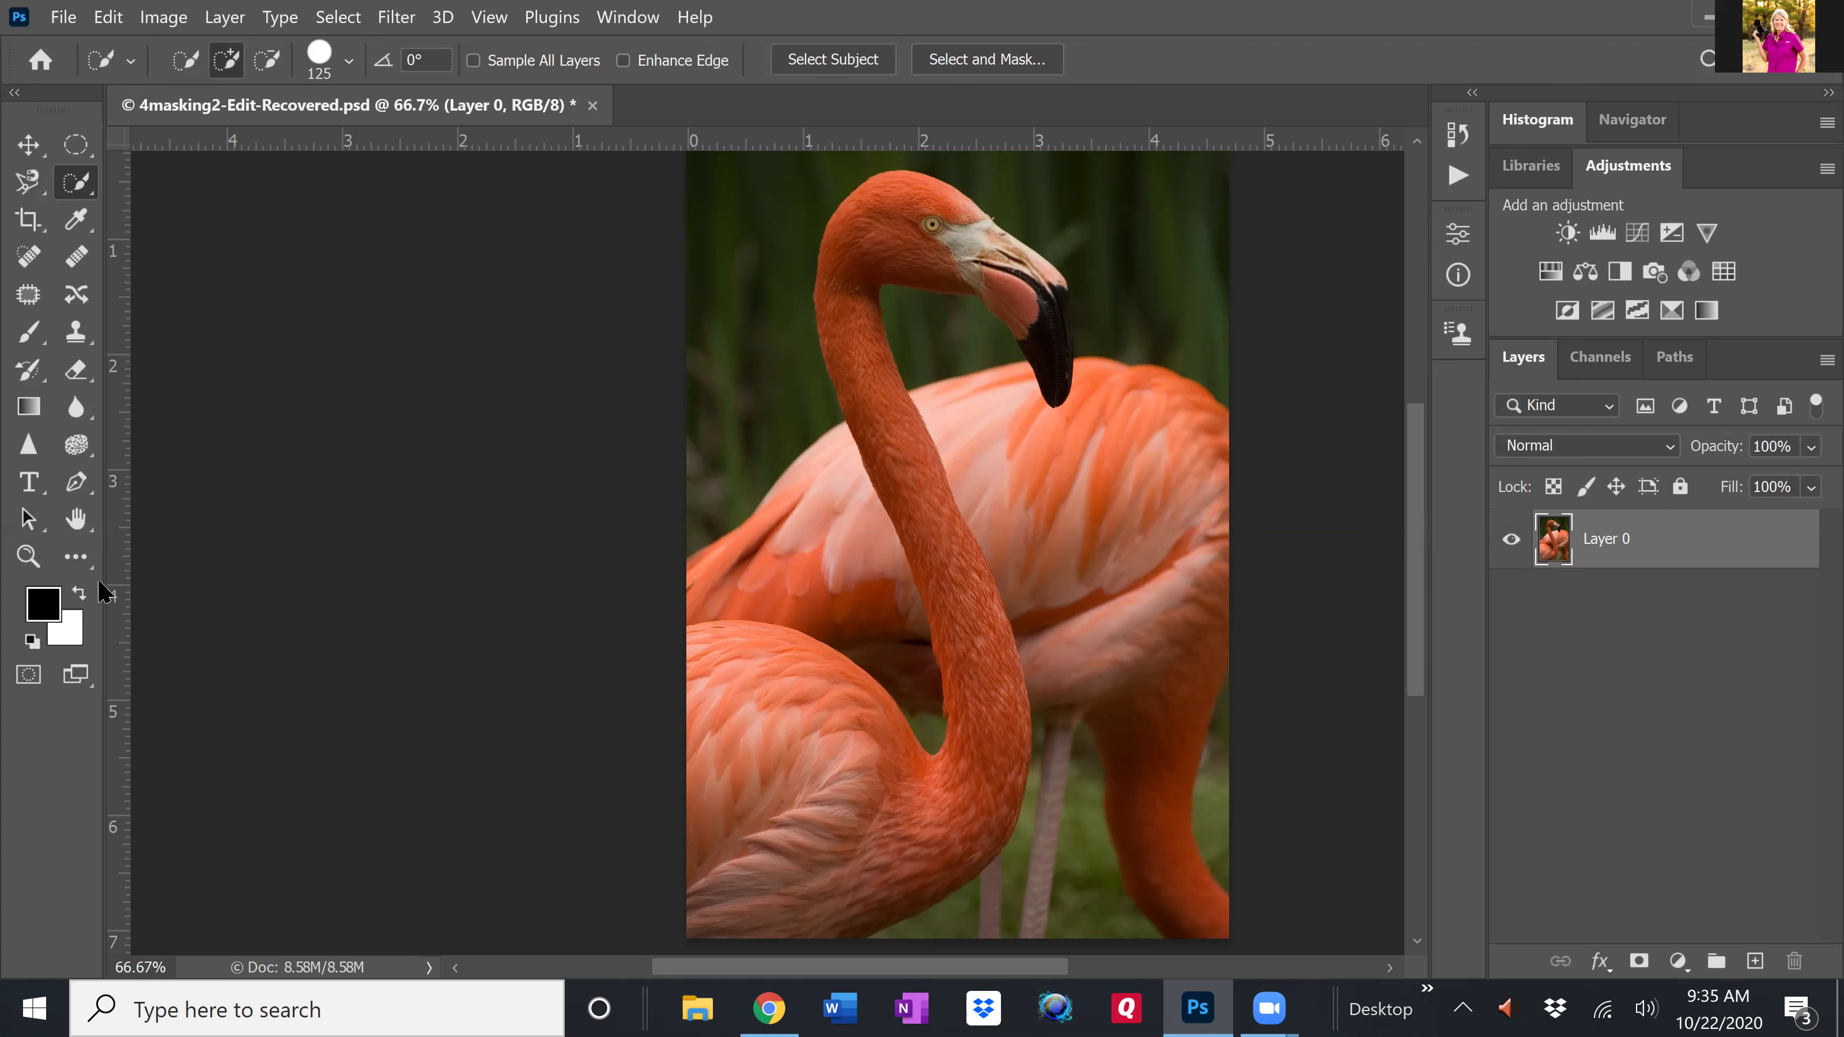
pyautogui.click(80, 597)
# - Add a new Layer 1 above the photo and Paint Bucket fill it solid white
pyautogui.click(1755, 962)
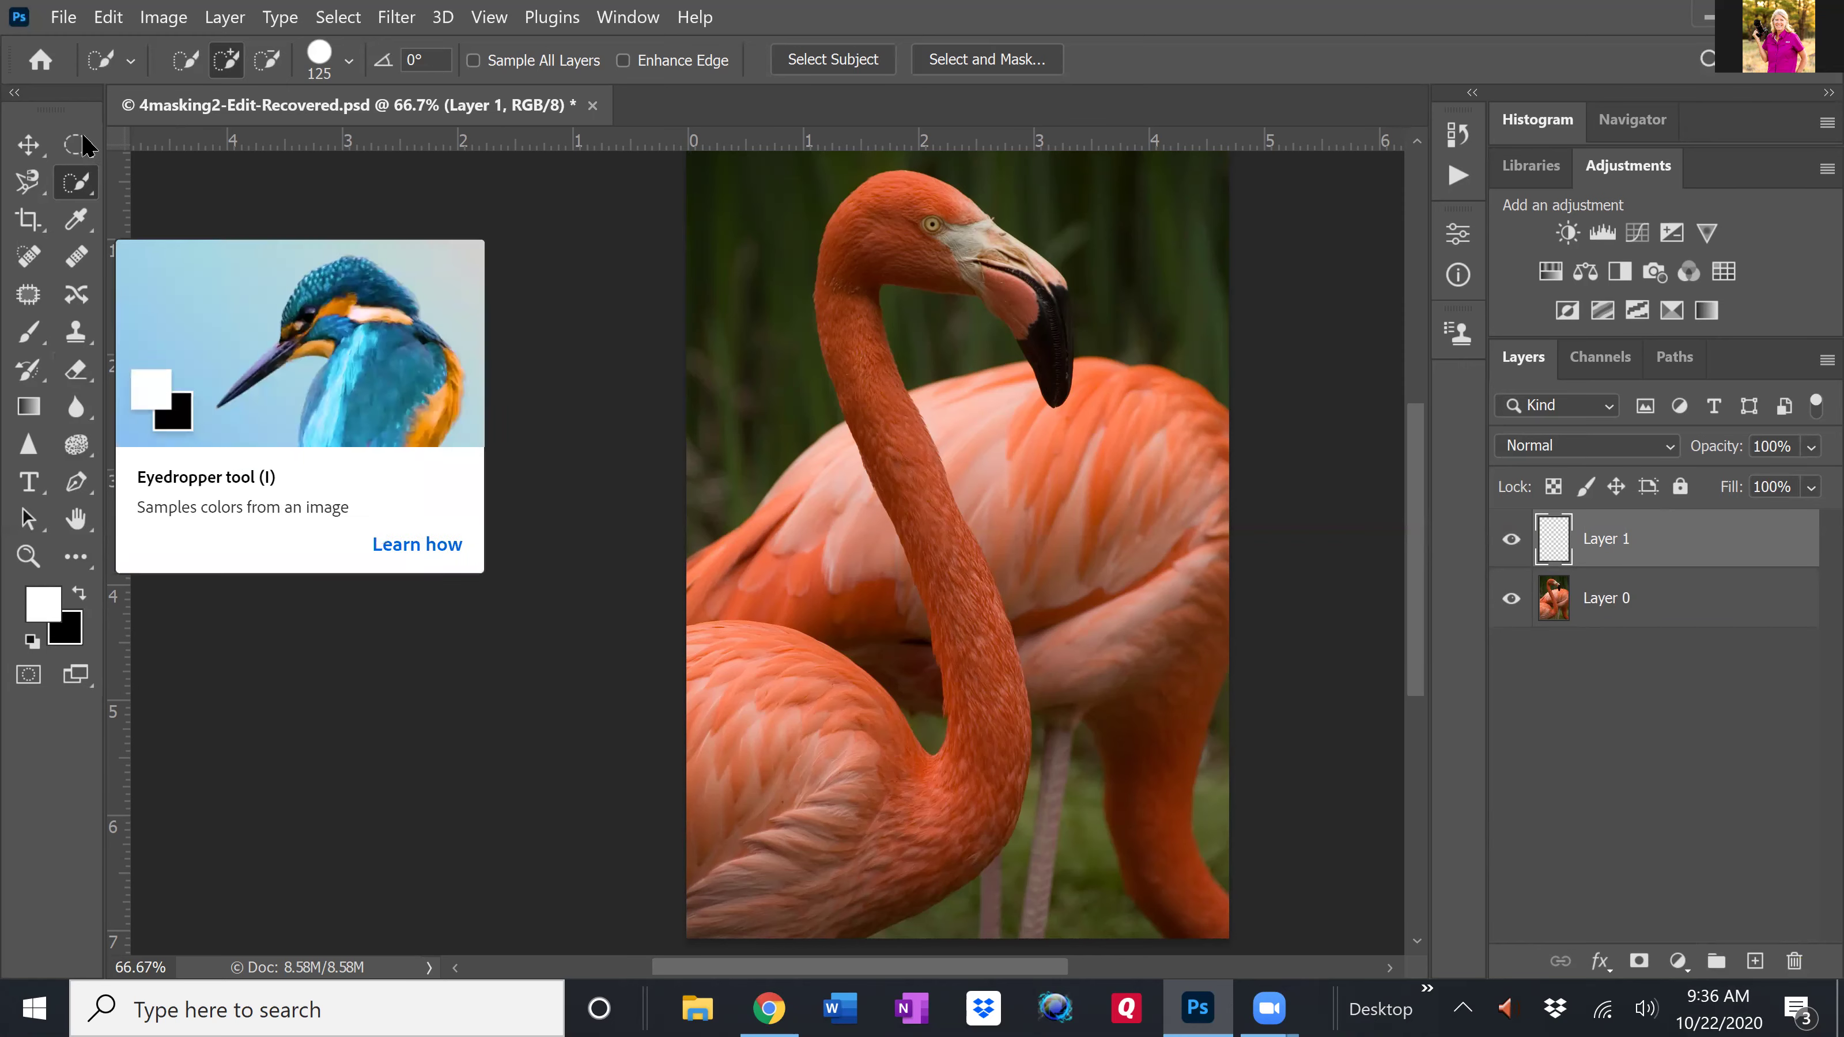
pyautogui.click(86, 566)
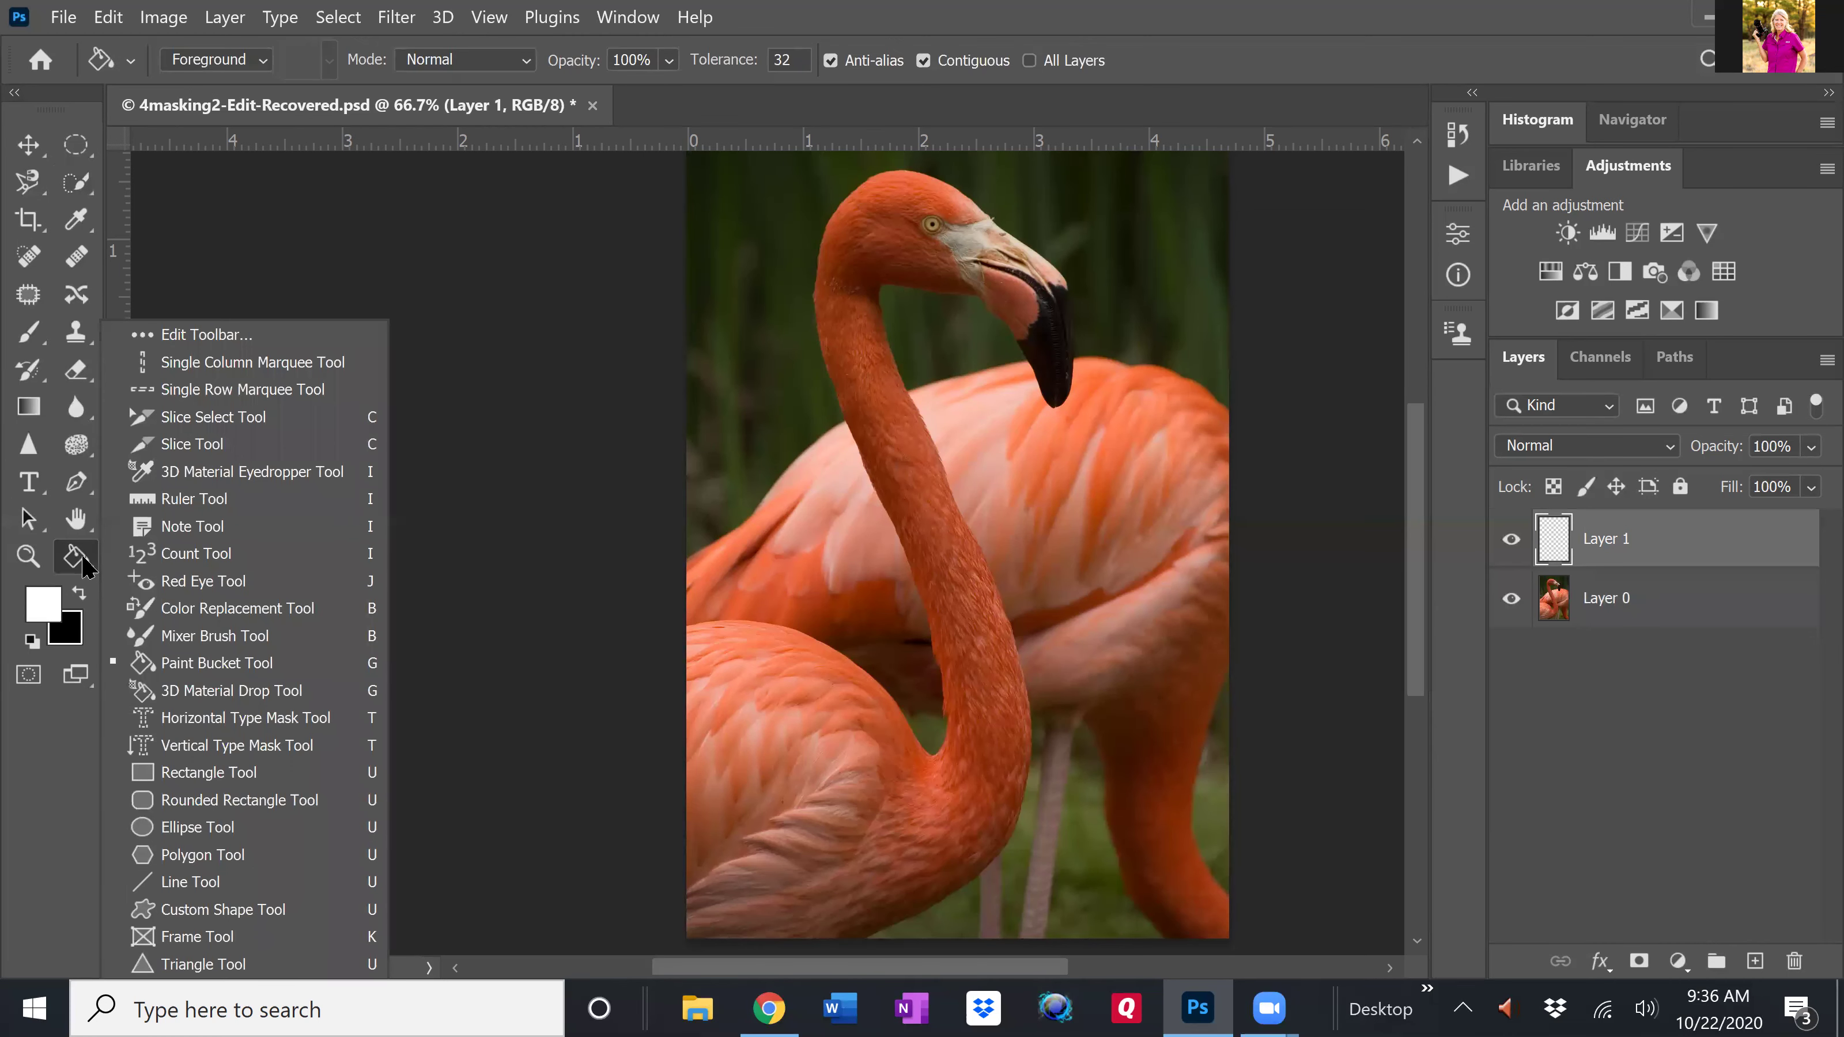
pyautogui.click(1007, 505)
pyautogui.click(1005, 502)
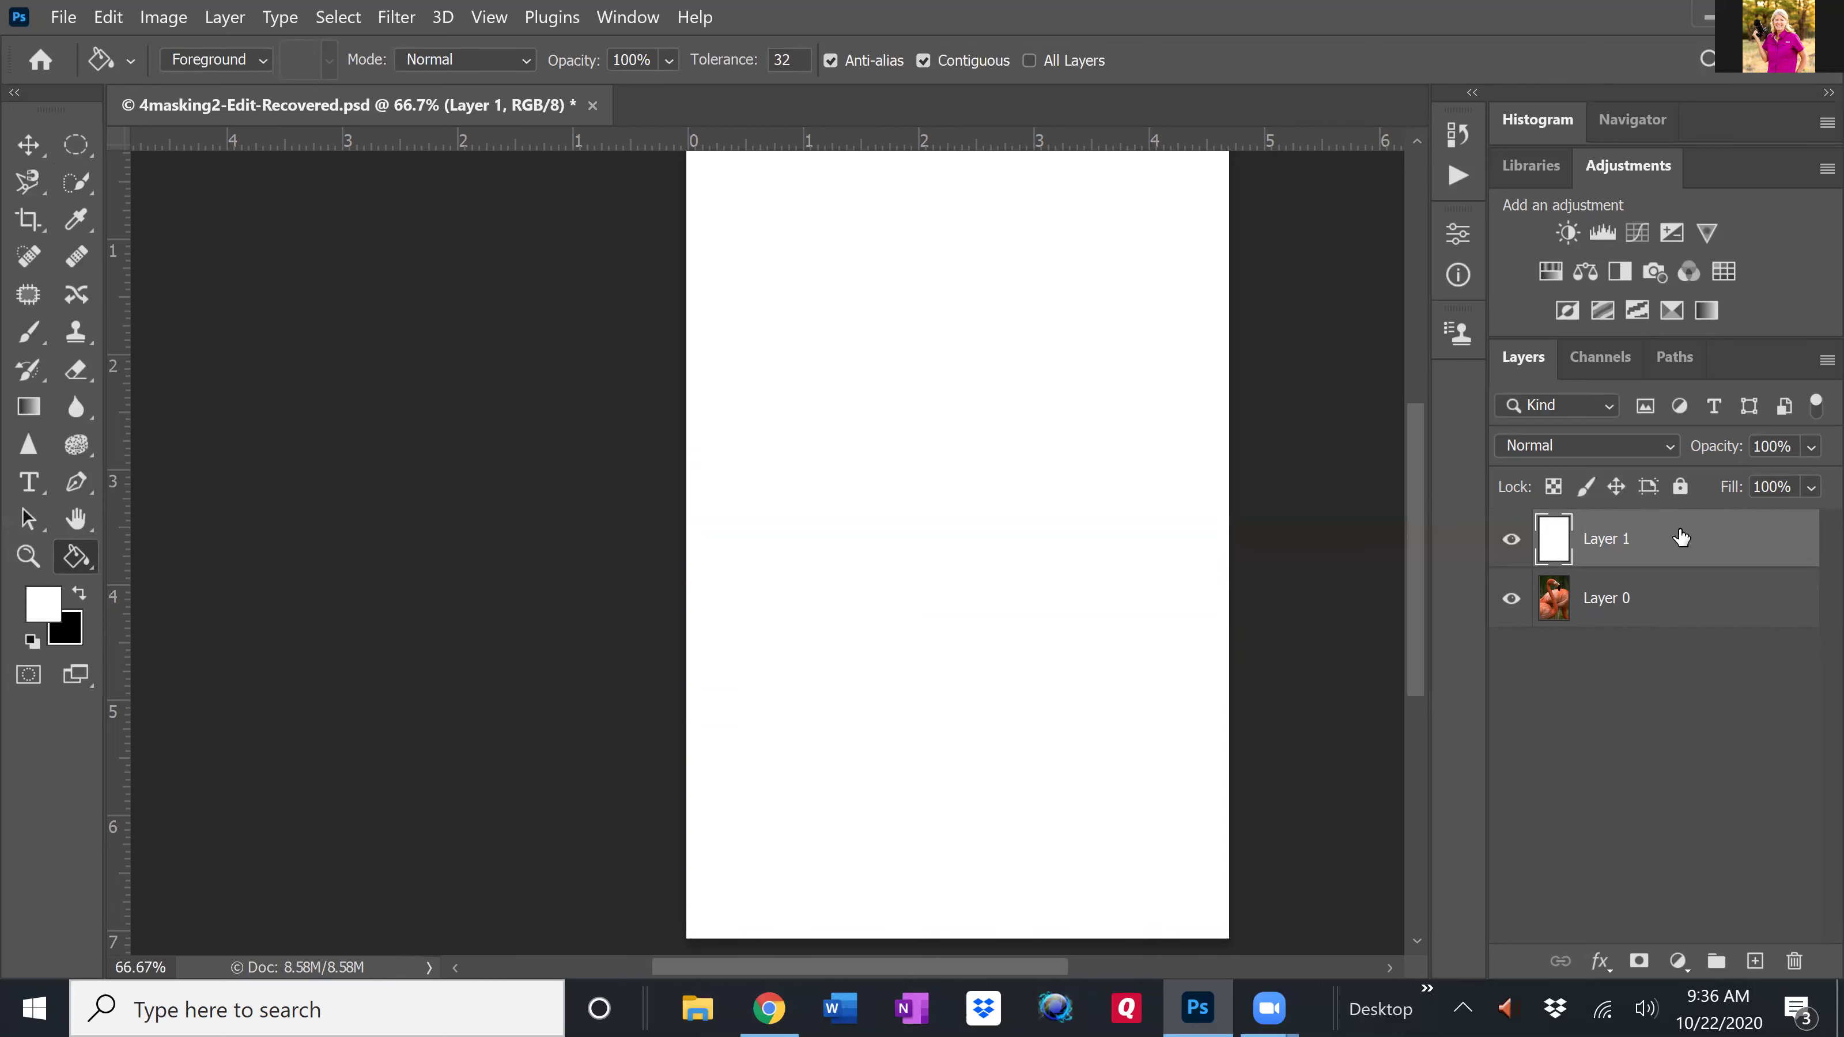
pyautogui.click(1512, 540)
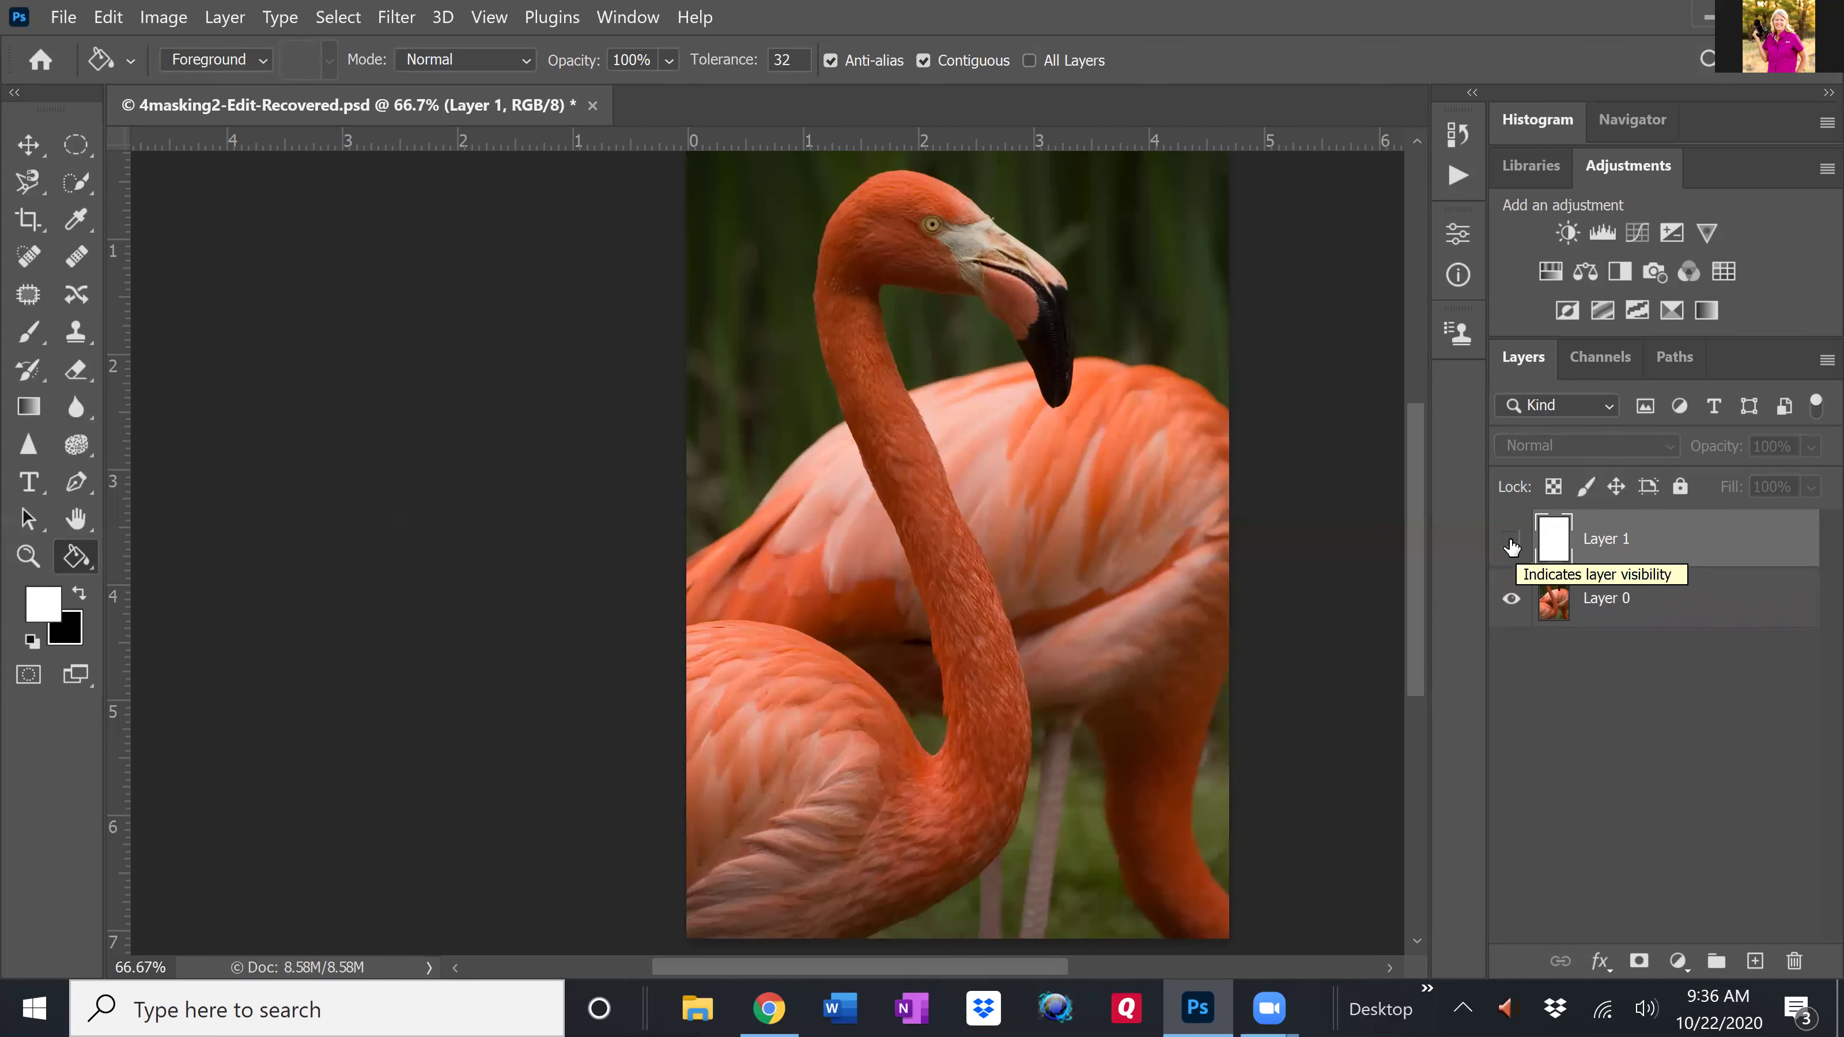
pyautogui.click(1512, 541)
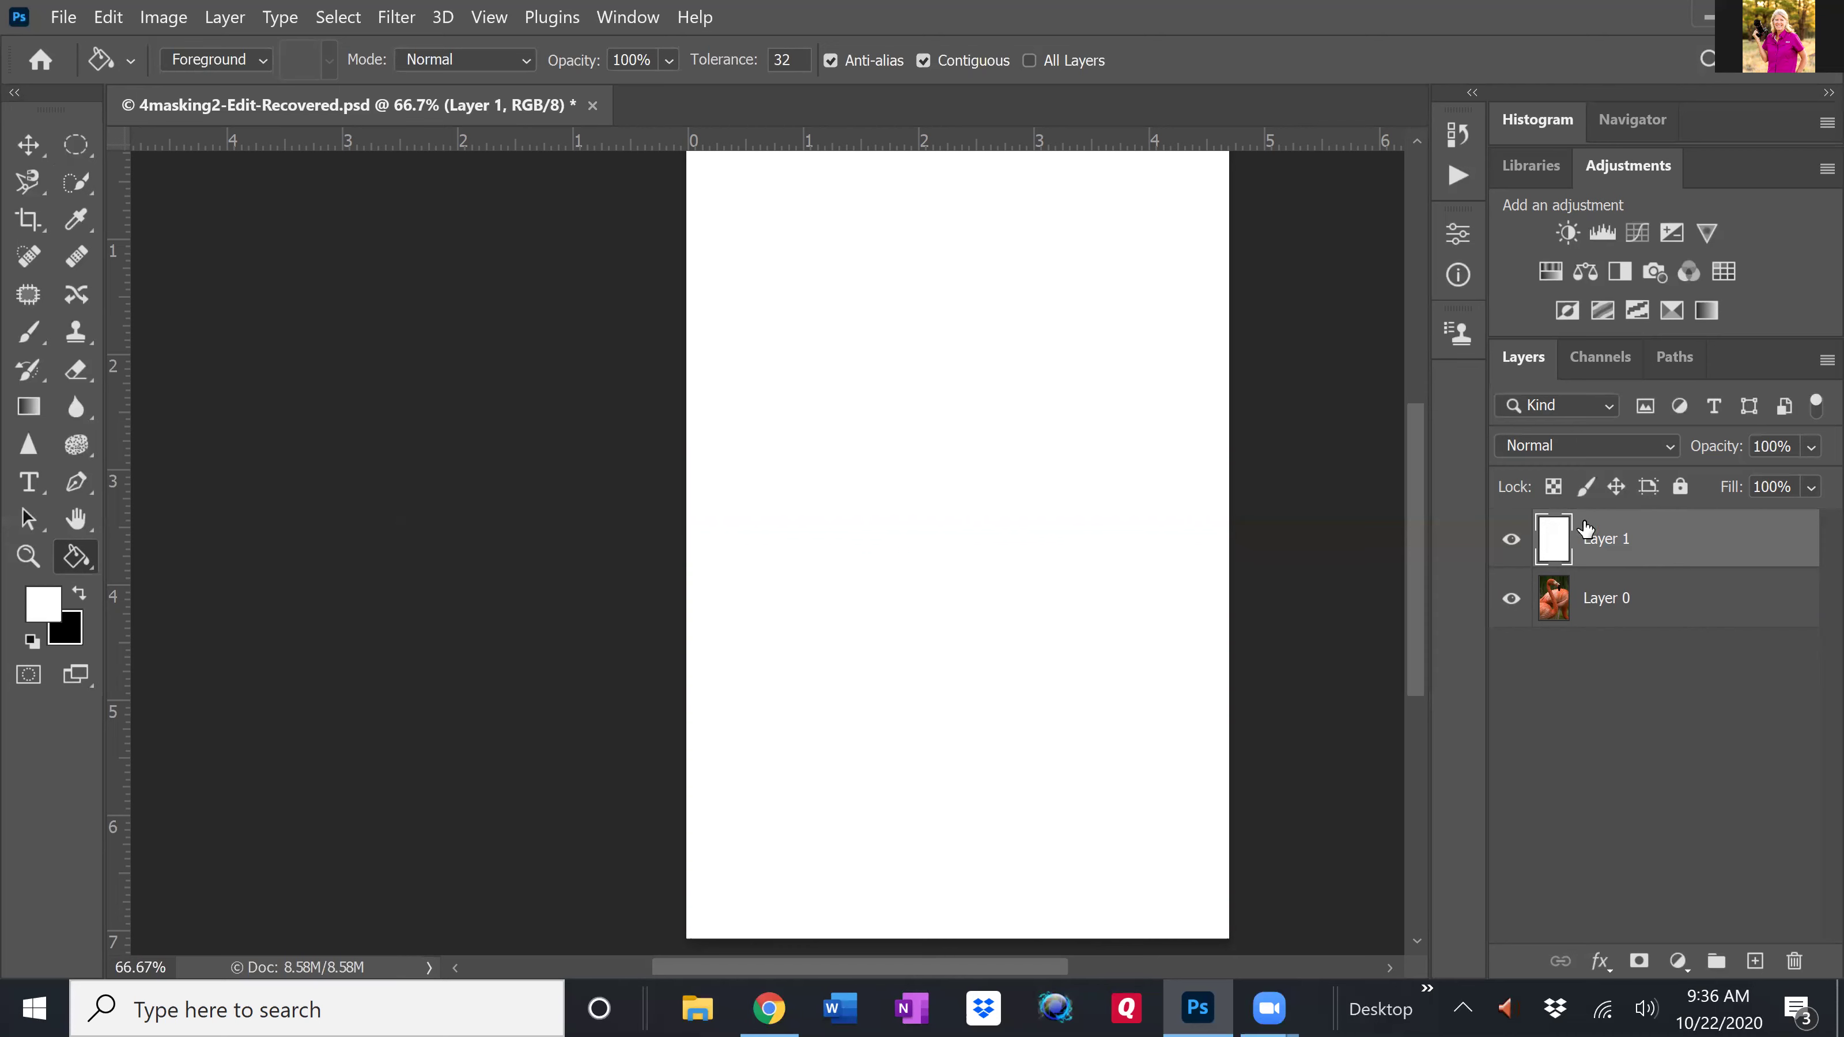
# - Add a mask to Layer 1 and paint black into it with a larger brush to reveal the flamingo
pyautogui.click(1637, 963)
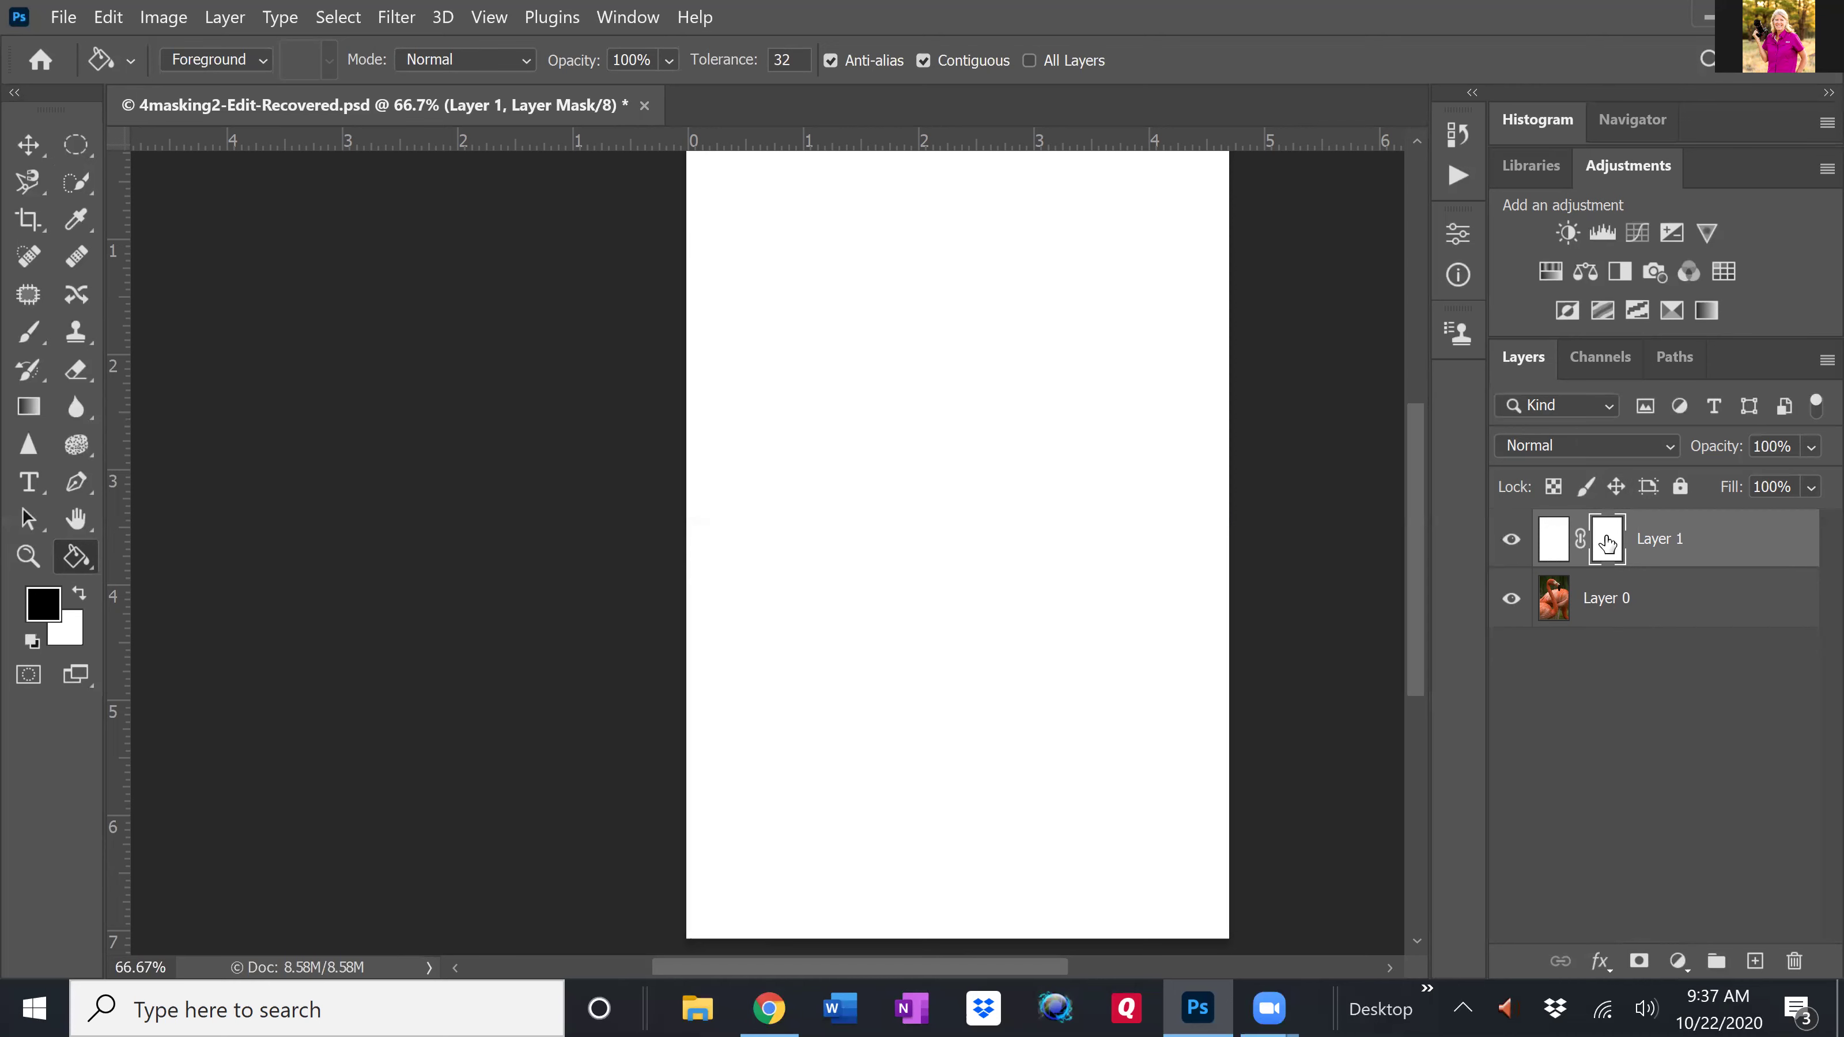
pyautogui.moveTo(1608, 542)
pyautogui.mouseDown()
pyautogui.moveTo(1601, 568)
pyautogui.moveTo(383, 561)
pyautogui.mouseUp()
pyautogui.click(30, 338)
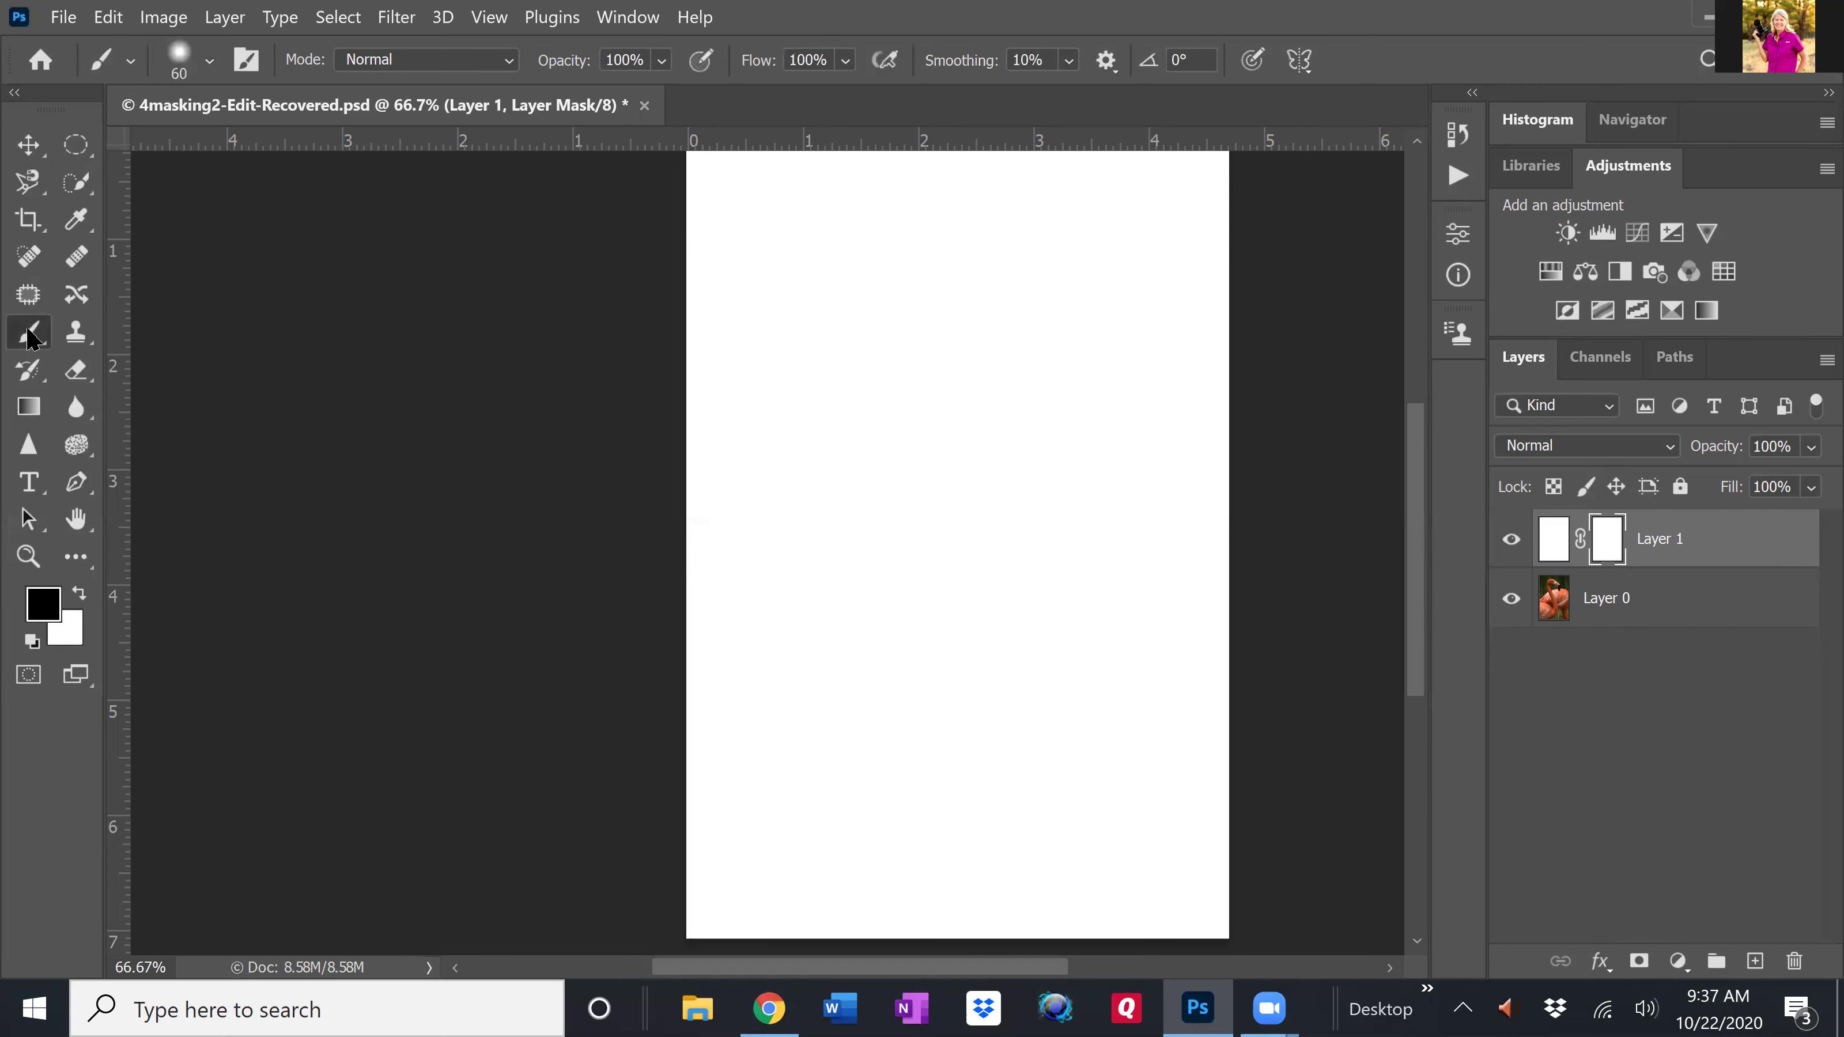
pyautogui.press(']')
pyautogui.press(']')
pyautogui.press(']')
pyautogui.press(']')
pyautogui.press(']')
pyautogui.press(']')
pyautogui.press(']')
pyautogui.press(']')
pyautogui.press(']')
pyautogui.press(']')
pyautogui.press(']')
pyautogui.moveTo(815, 259)
pyautogui.mouseDown()
pyautogui.moveTo(1151, 286)
pyautogui.moveTo(932, 287)
pyautogui.moveTo(1036, 346)
pyautogui.moveTo(837, 392)
pyautogui.moveTo(1050, 414)
pyautogui.moveTo(957, 463)
pyautogui.moveTo(1032, 489)
pyautogui.moveTo(998, 534)
pyautogui.moveTo(1084, 540)
pyautogui.moveTo(1038, 585)
pyautogui.moveTo(1016, 664)
pyautogui.moveTo(928, 752)
pyautogui.moveTo(1089, 798)
pyautogui.moveTo(897, 808)
pyautogui.moveTo(1167, 830)
pyautogui.moveTo(1191, 865)
pyautogui.mouseUp()
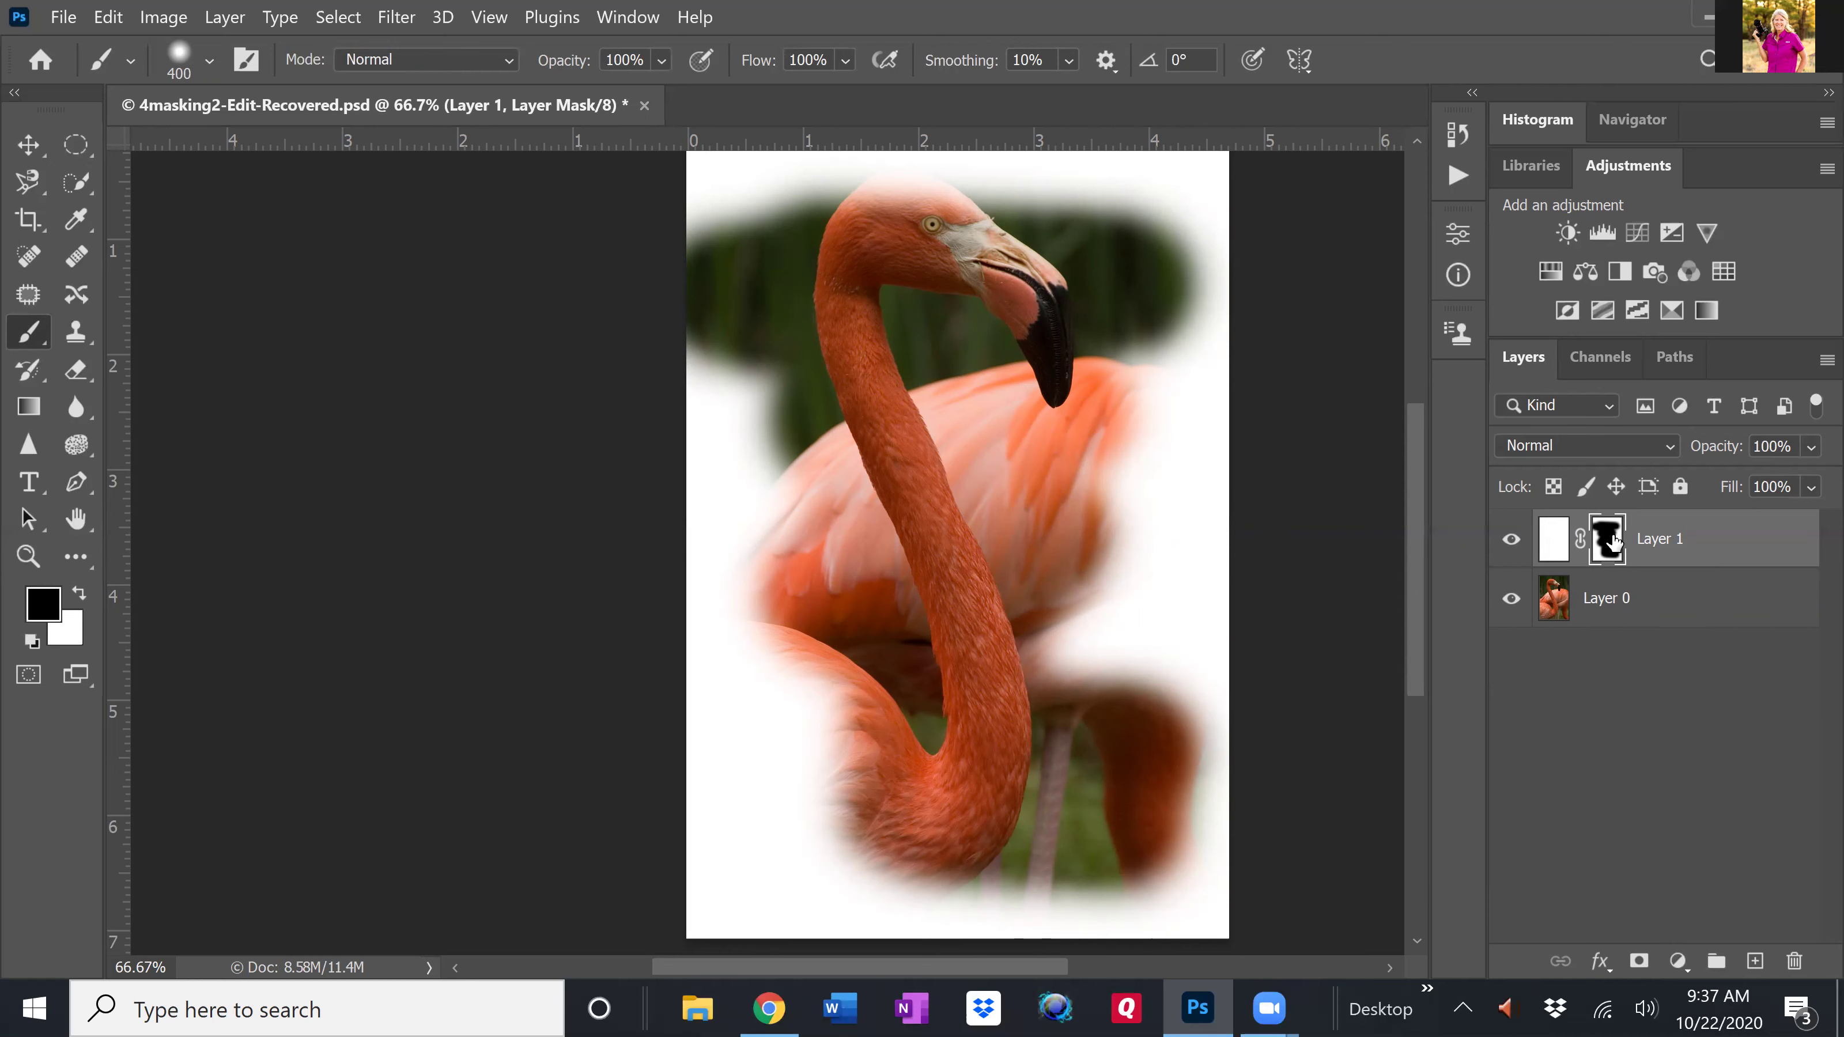
# - Refill the mask solid white and enlarge the brush preset picker to two columns, scrolled to the folders
pyautogui.hotkey('ctrl', 'BackSpace')
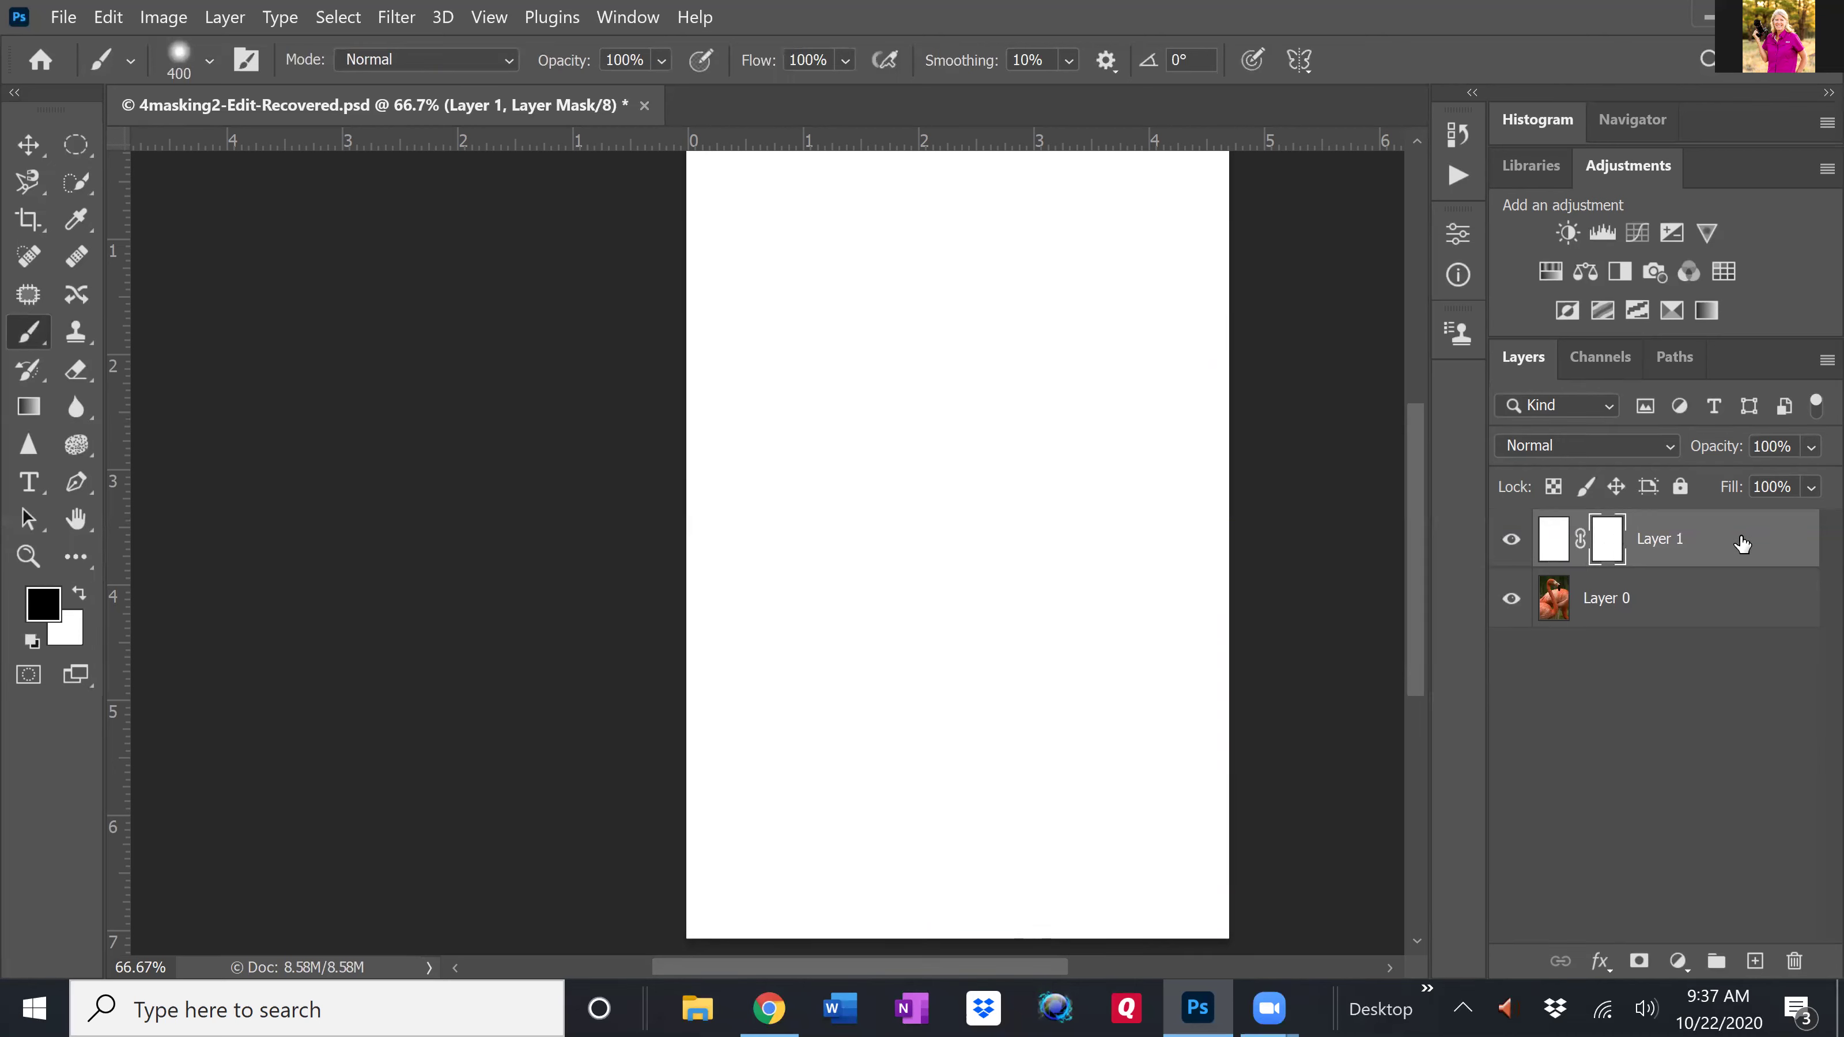
pyautogui.click(210, 62)
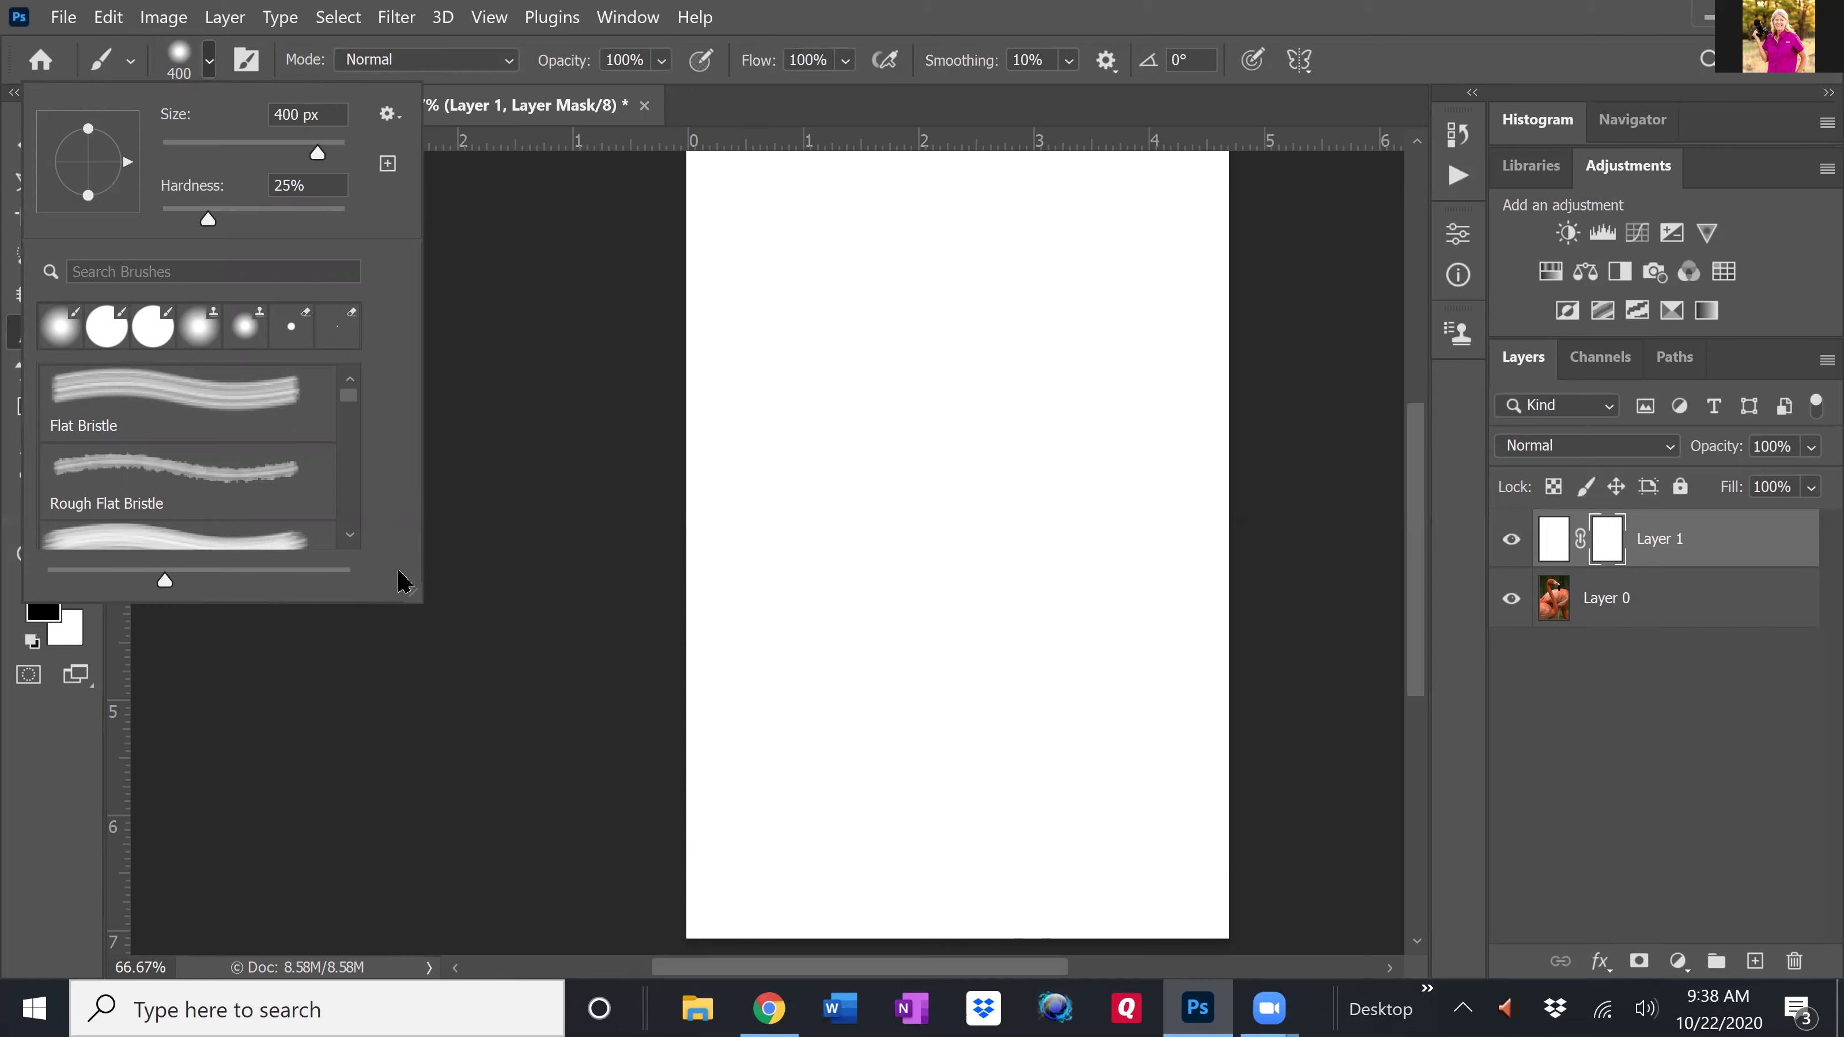
pyautogui.moveTo(410, 594)
pyautogui.mouseDown()
pyautogui.moveTo(799, 828)
pyautogui.moveTo(807, 906)
pyautogui.mouseUp()
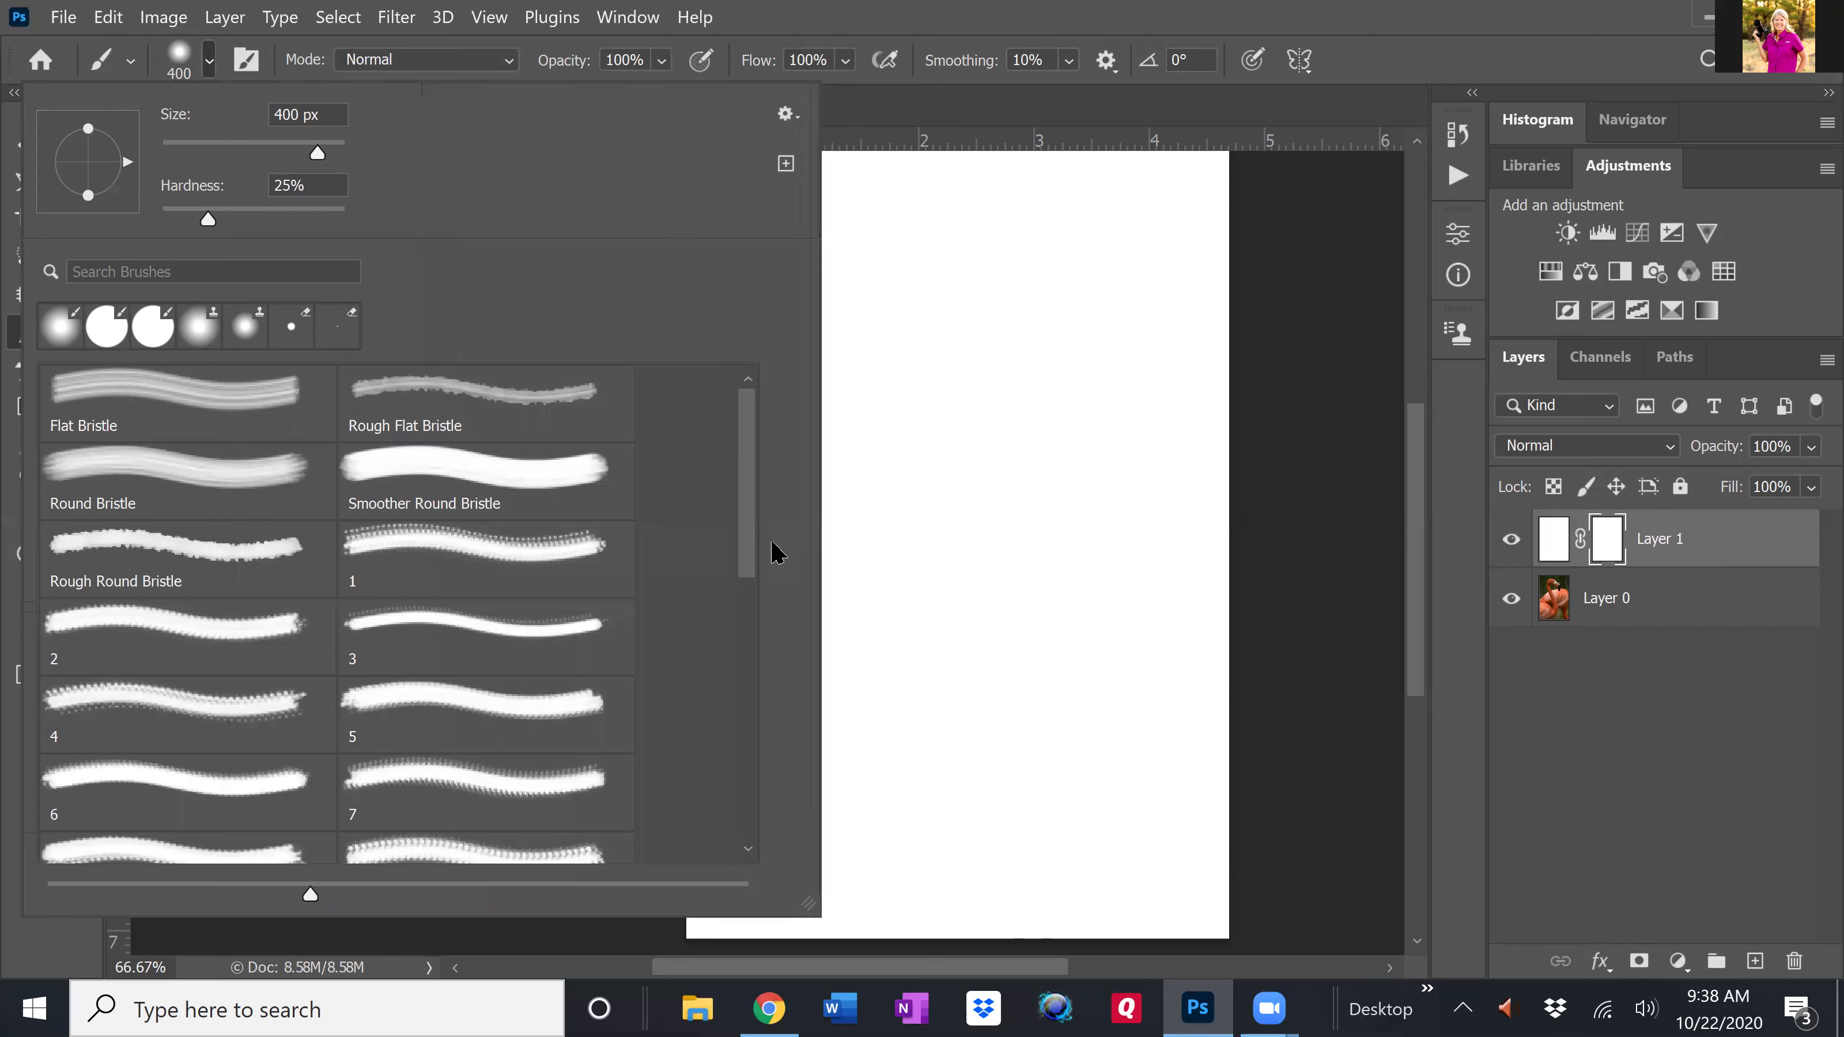
pyautogui.scroll(-5, 748, 510)
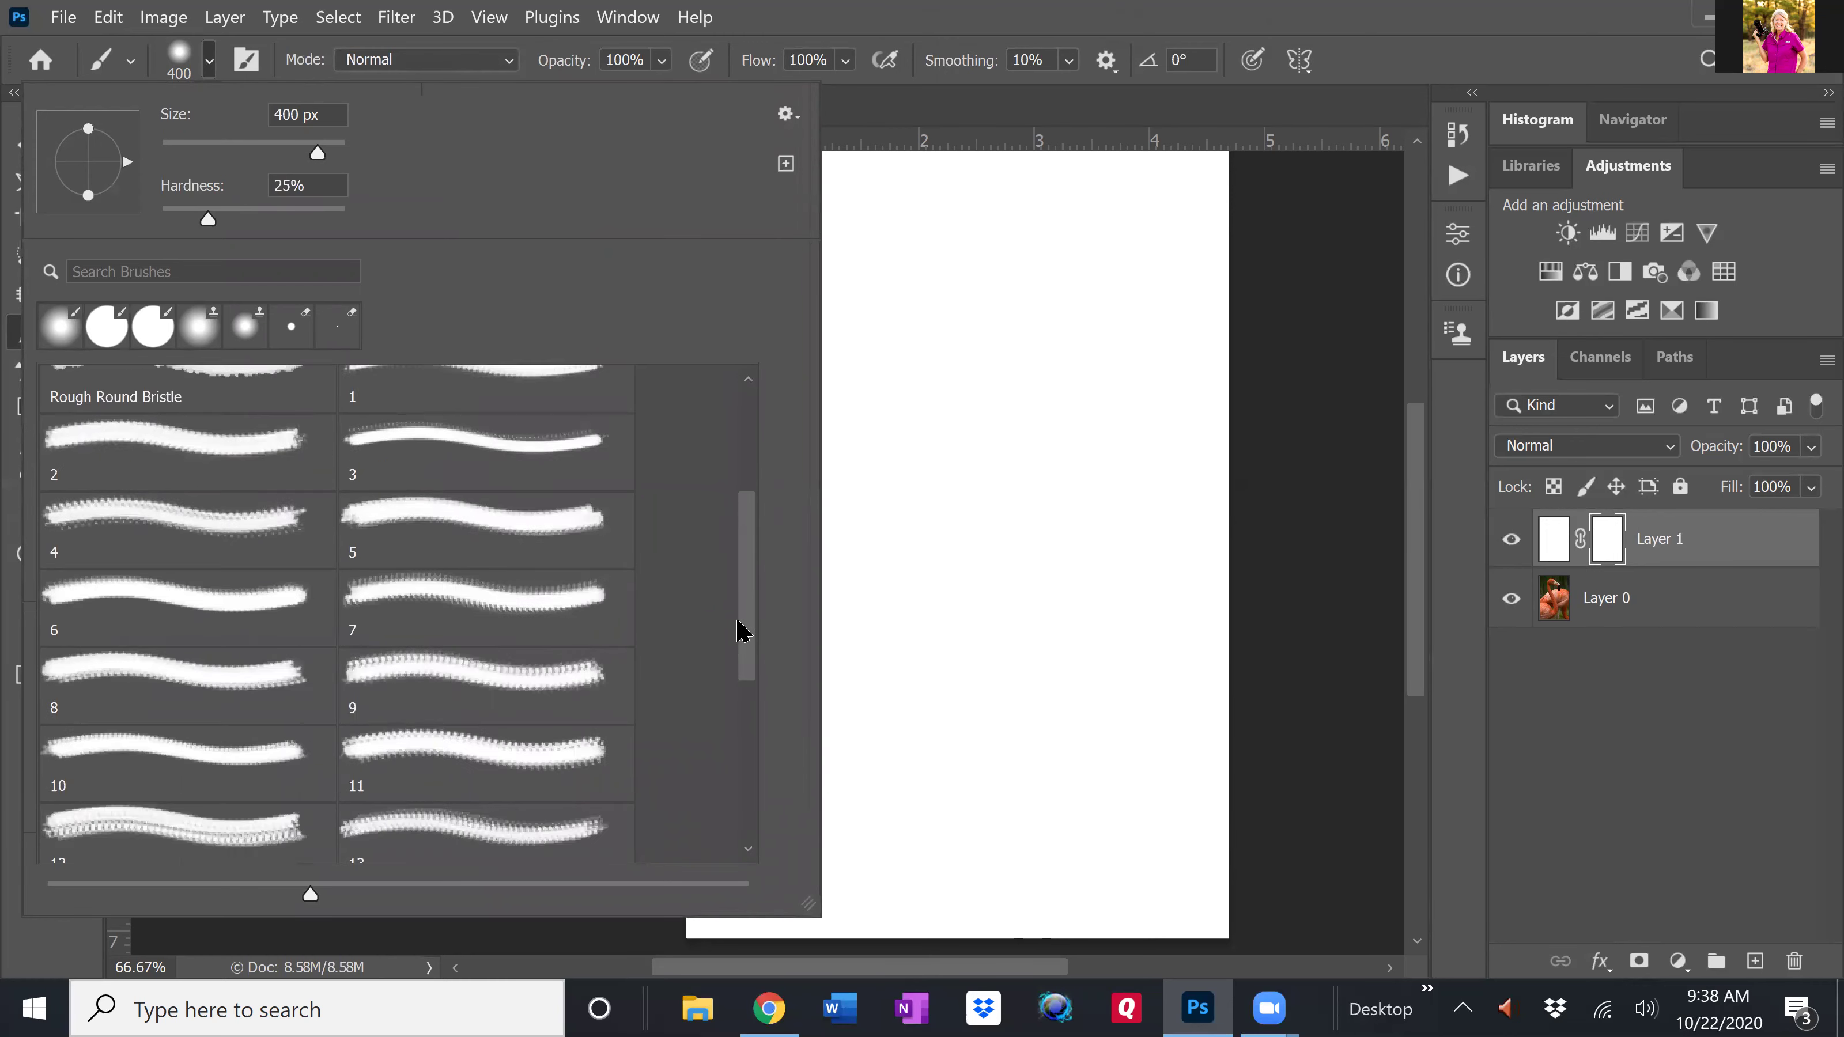
pyautogui.scroll(-5, 768, 795)
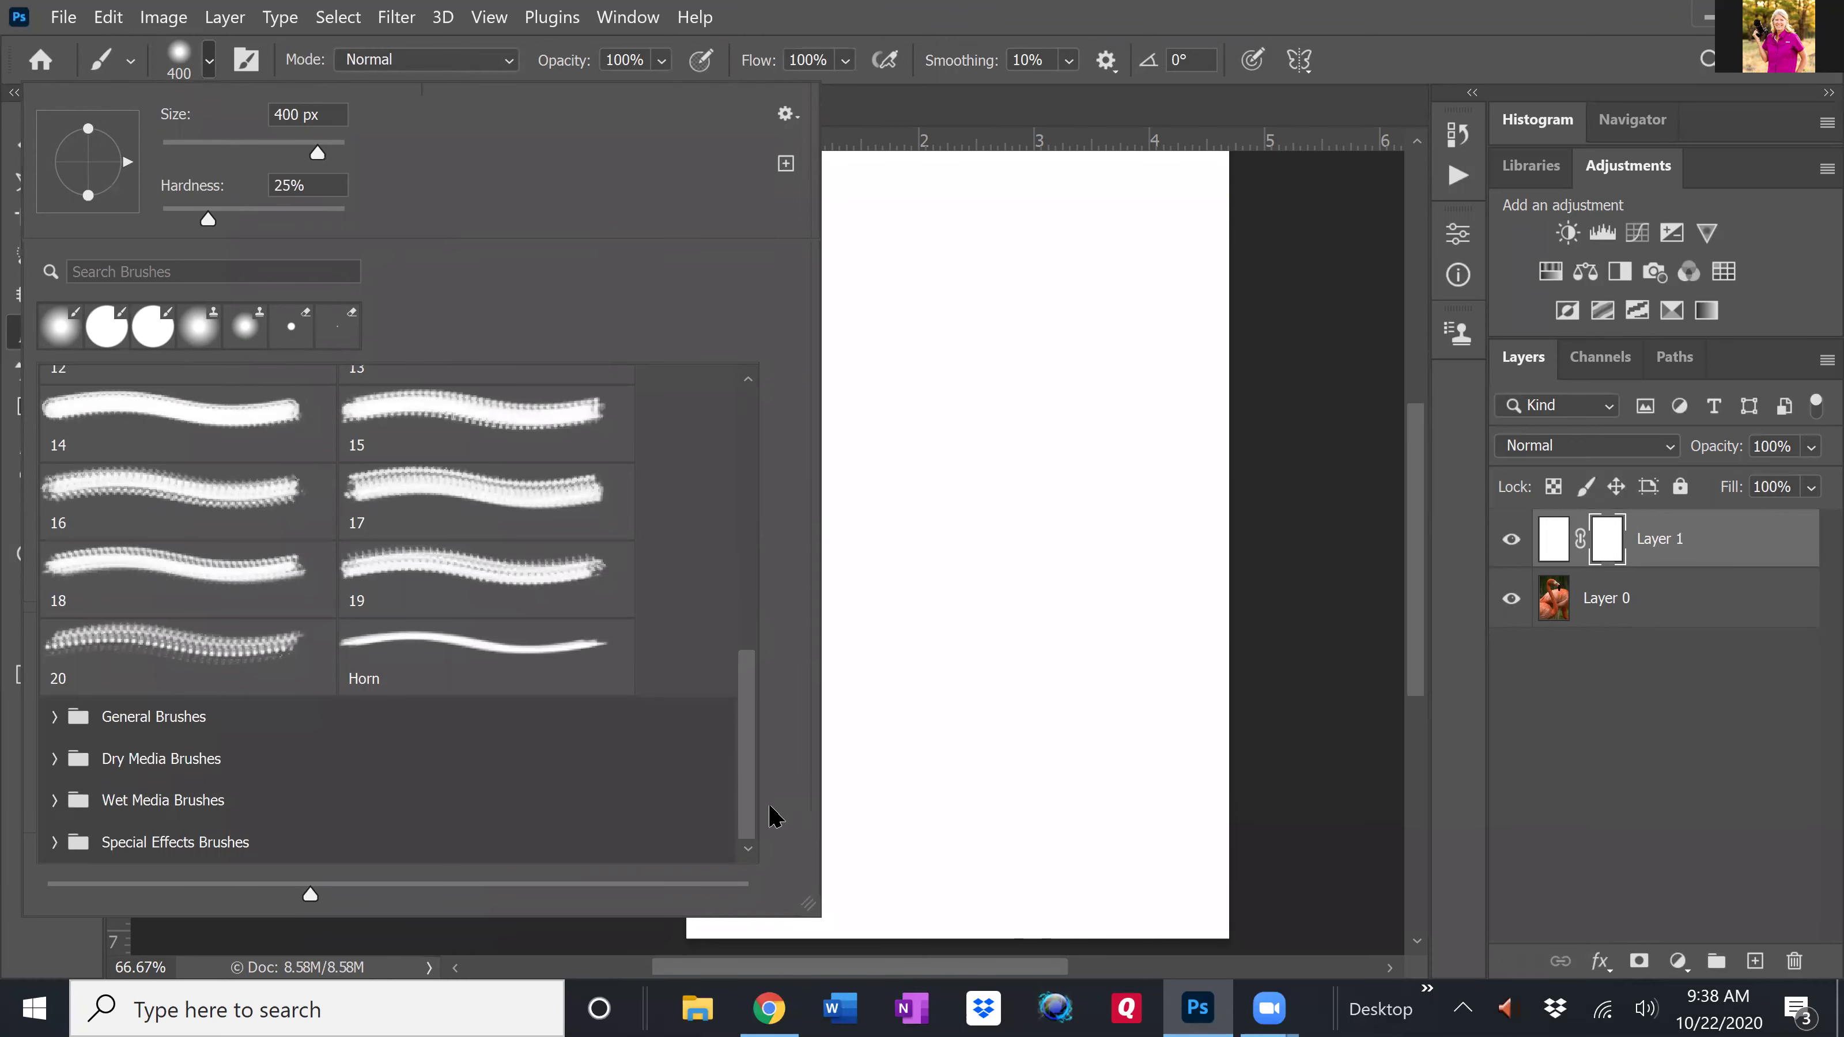
pyautogui.scroll(1, 770, 821)
pyautogui.scroll(-1, 768, 828)
# - Choose the KYLE Bonus Chunky Charcoal brush from the Dry Media Brushes group at 112 px
pyautogui.click(53, 759)
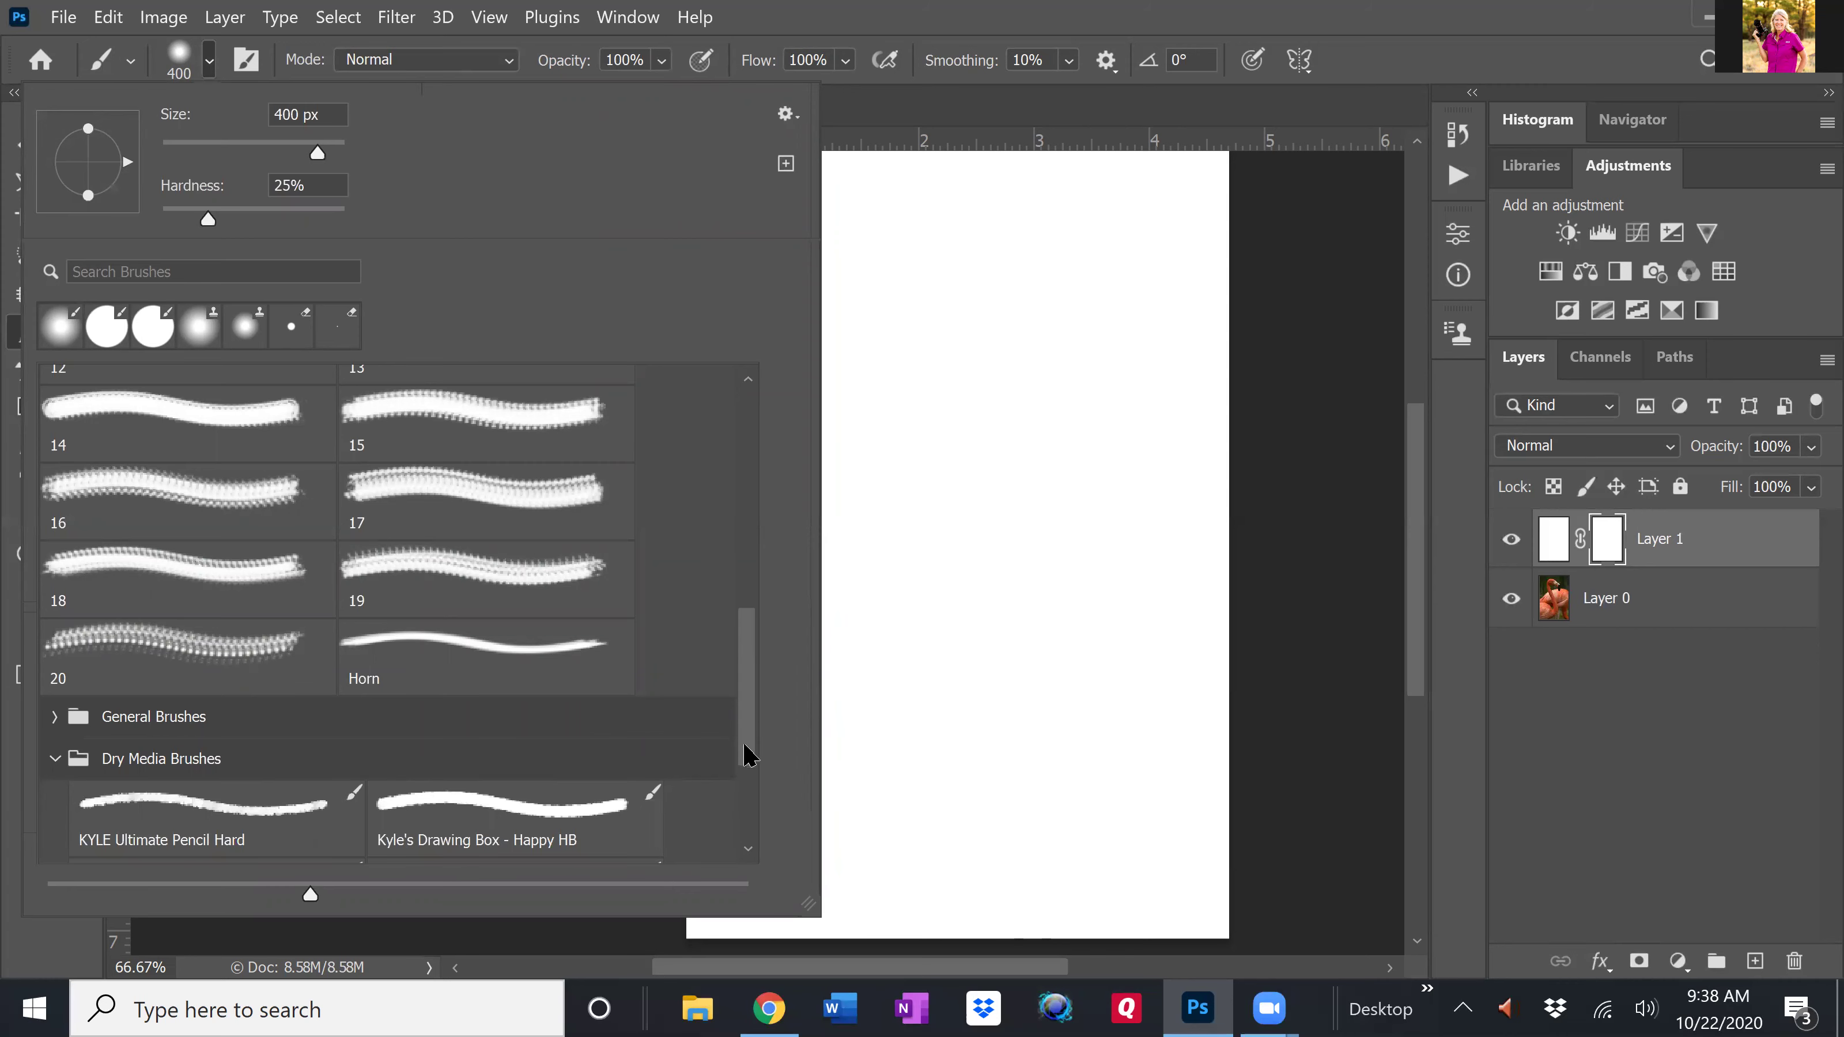
pyautogui.moveTo(748, 755)
pyautogui.mouseDown()
pyautogui.moveTo(780, 818)
pyautogui.moveTo(755, 822)
pyautogui.mouseUp()
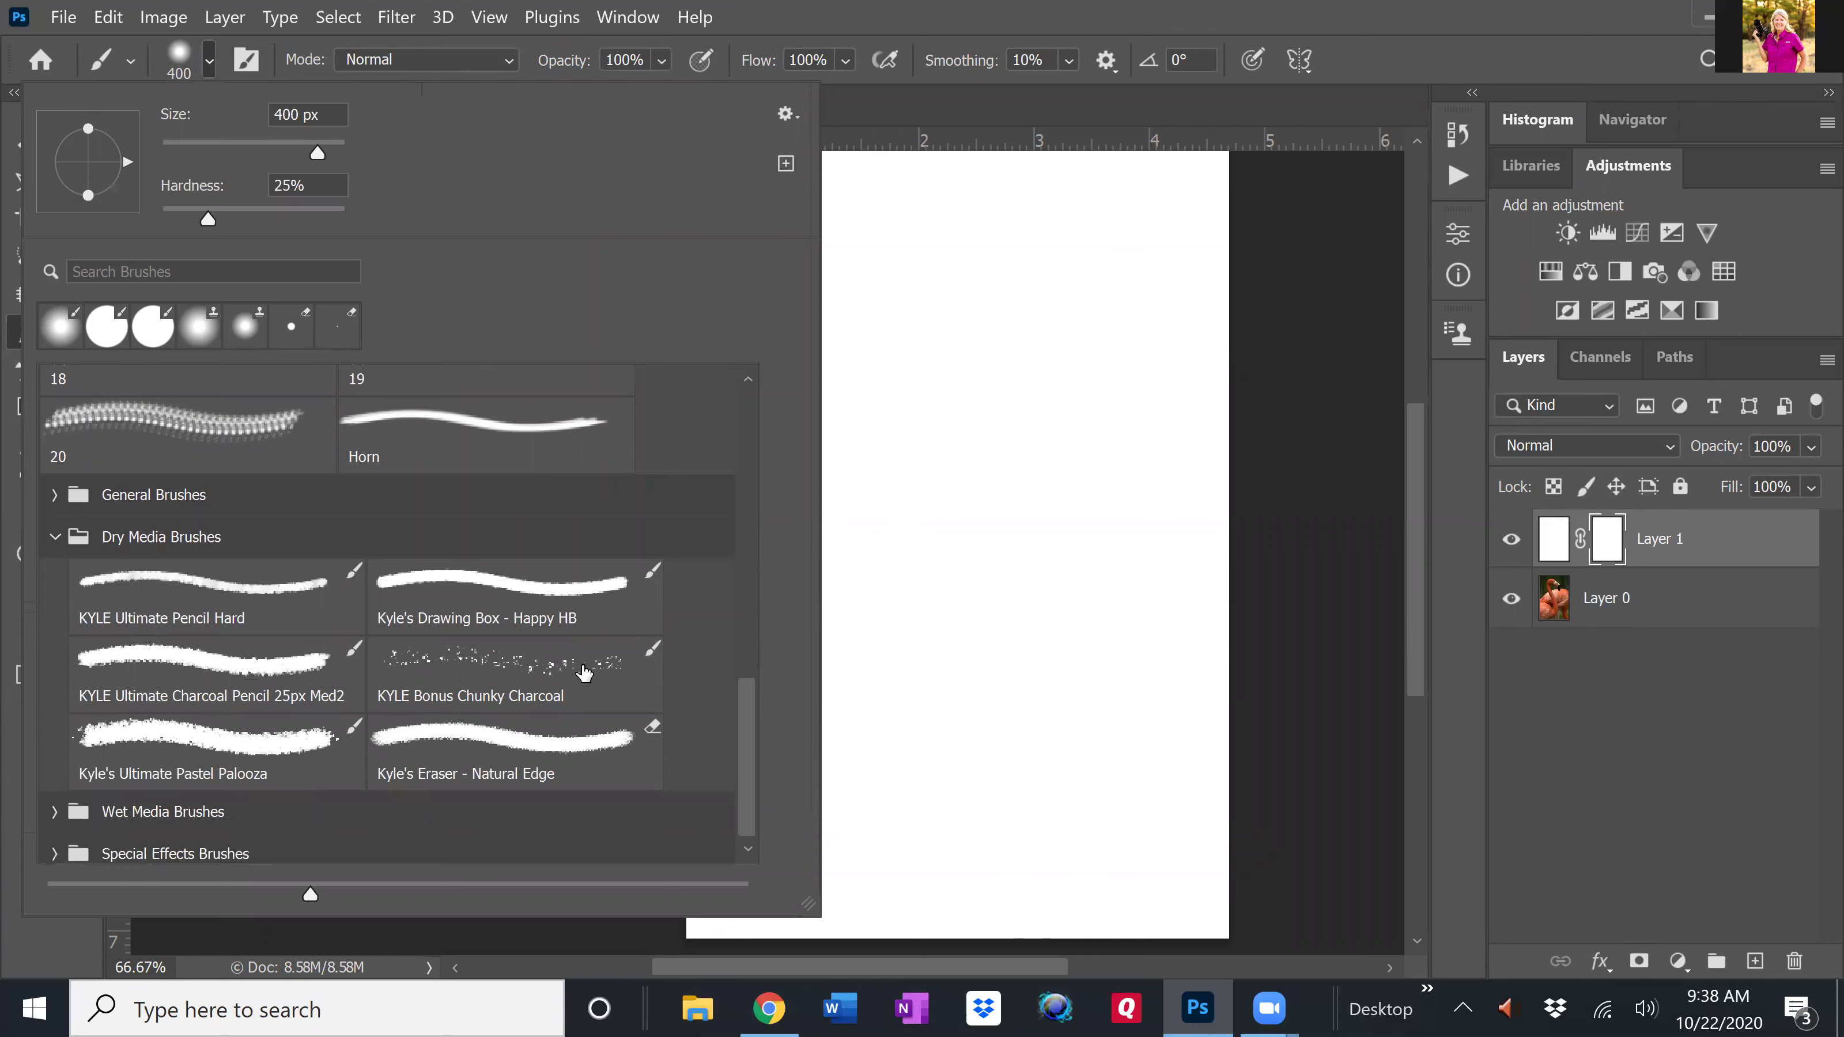
pyautogui.click(489, 663)
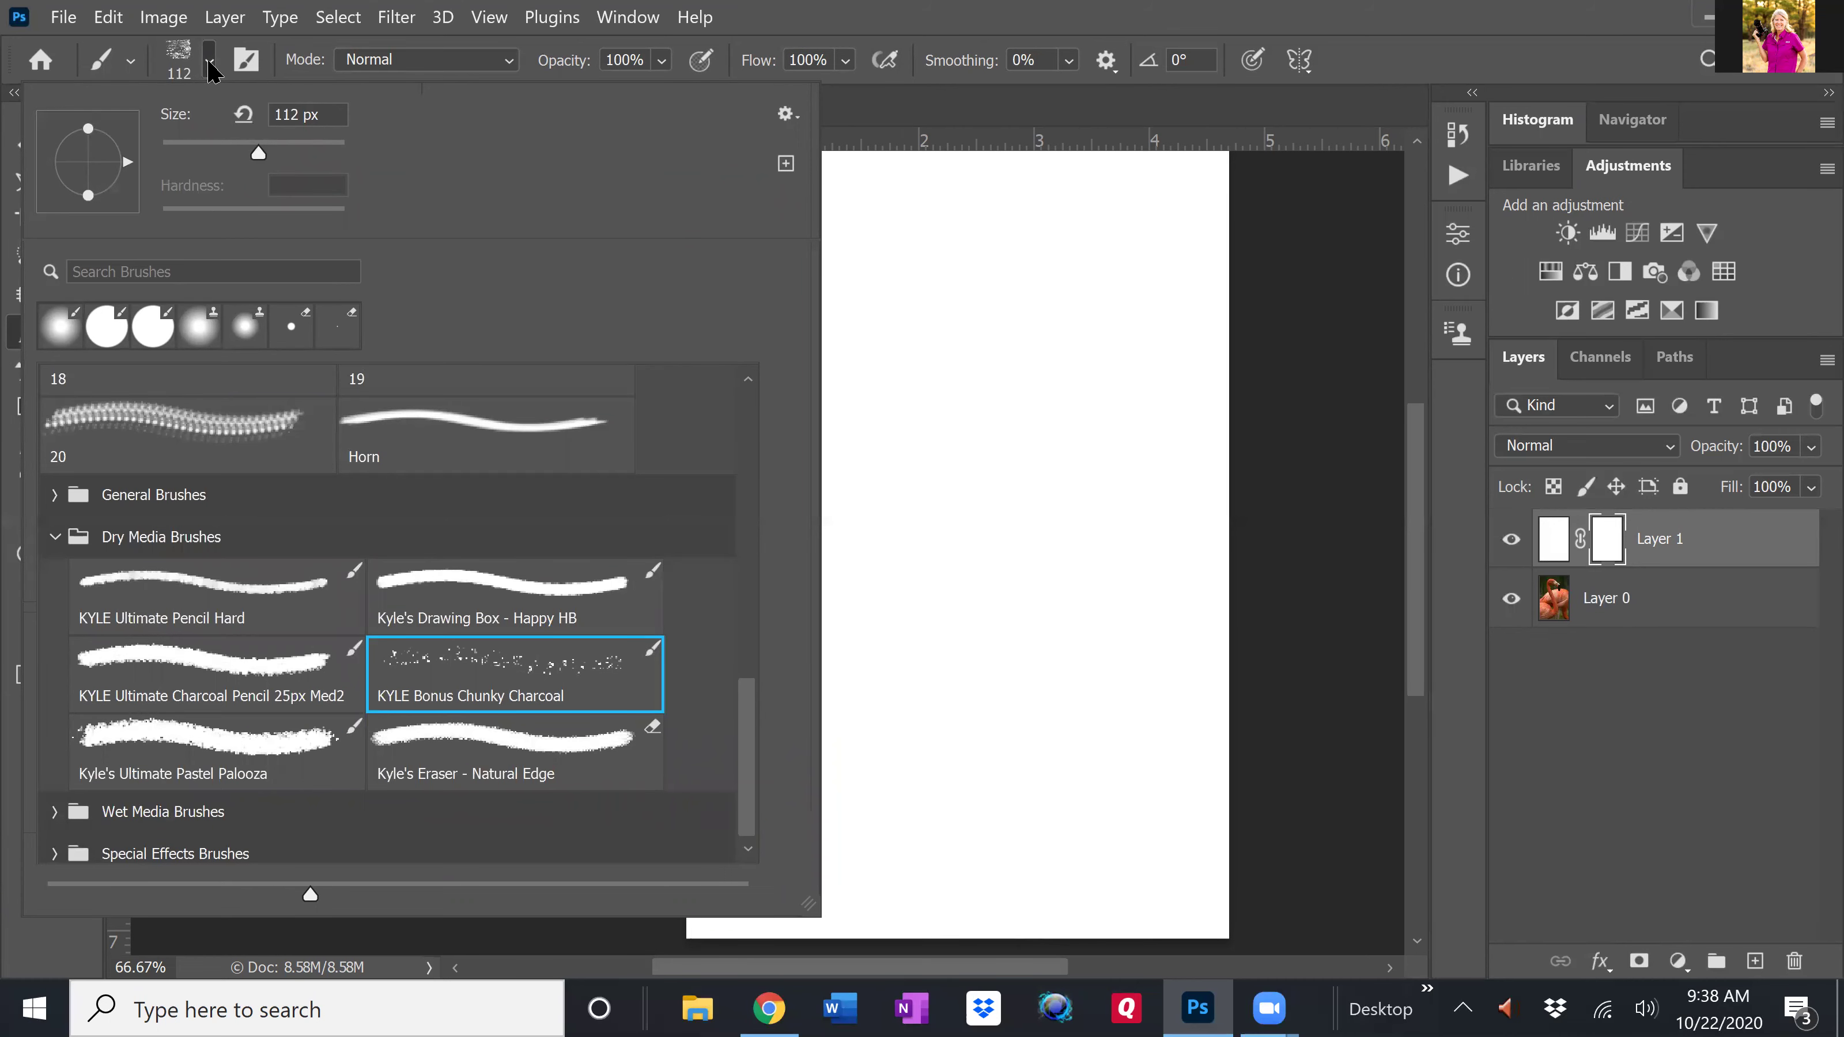
# - Close the brush presets and enlarge the charcoal brush to 500 px
pyautogui.click(210, 64)
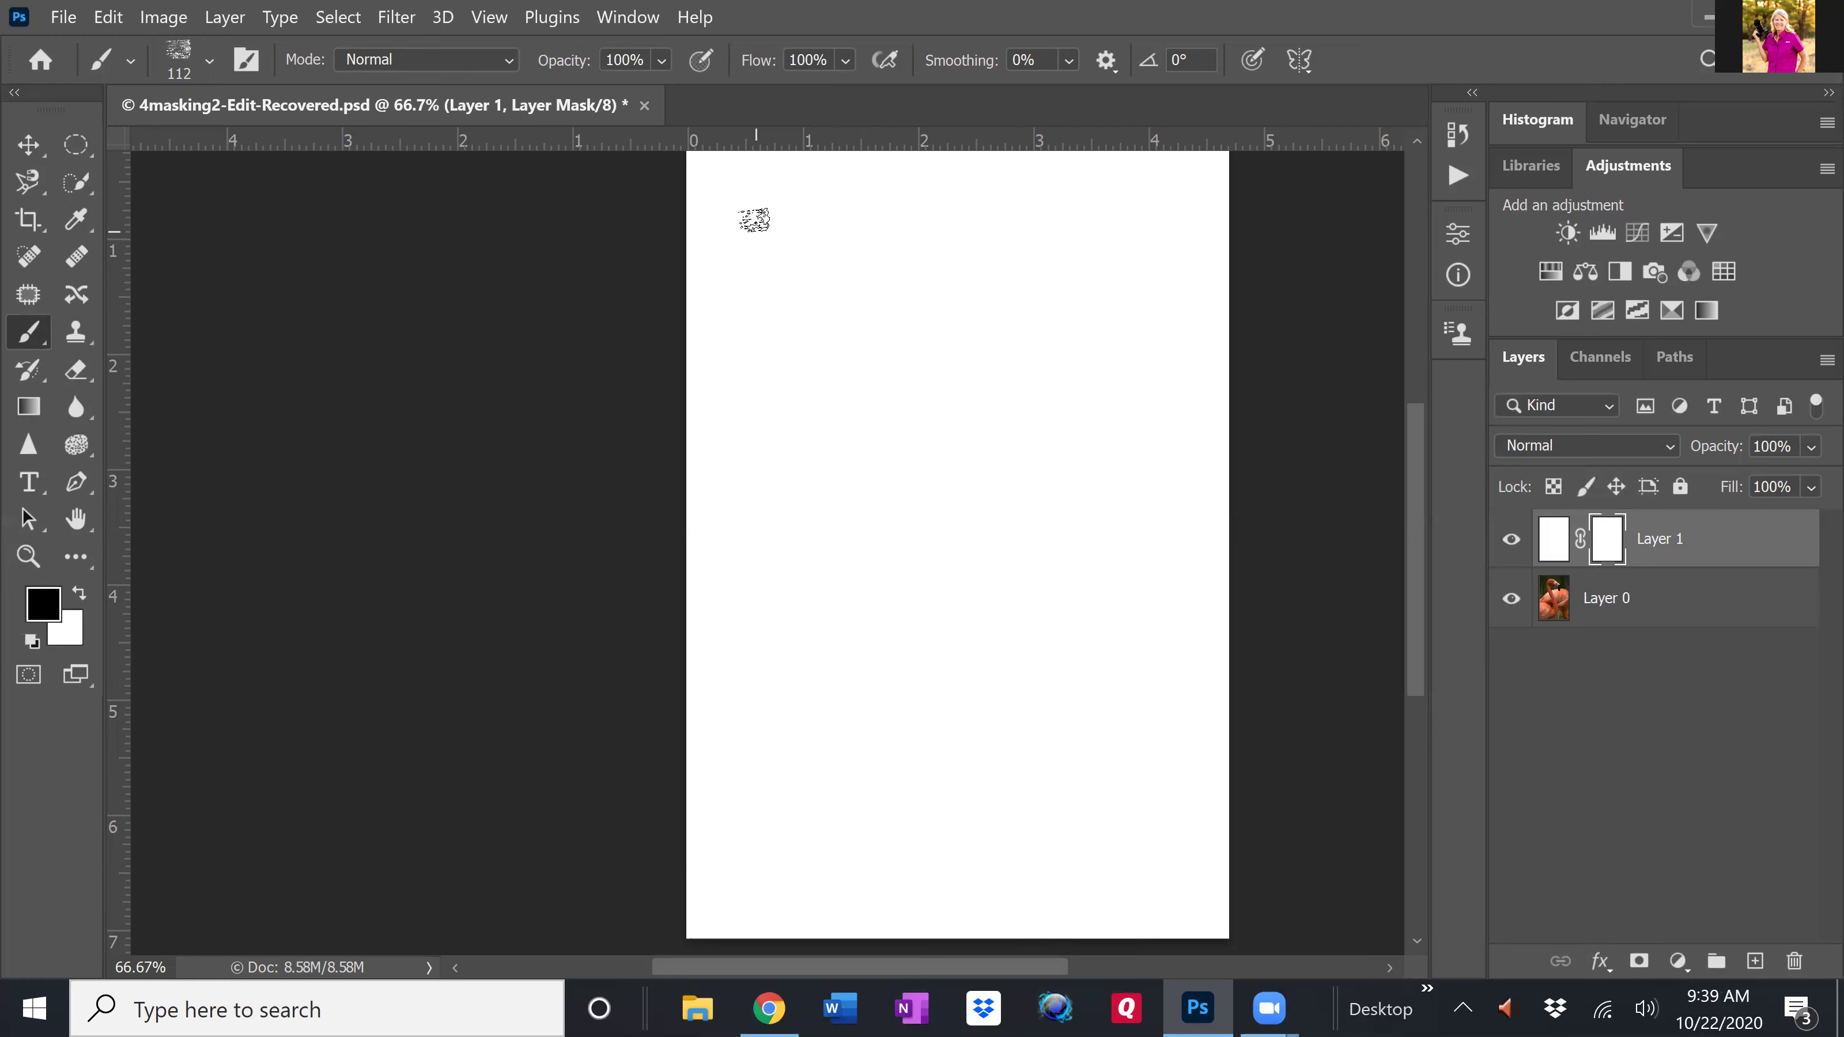
pyautogui.press(']')
pyautogui.press(']')
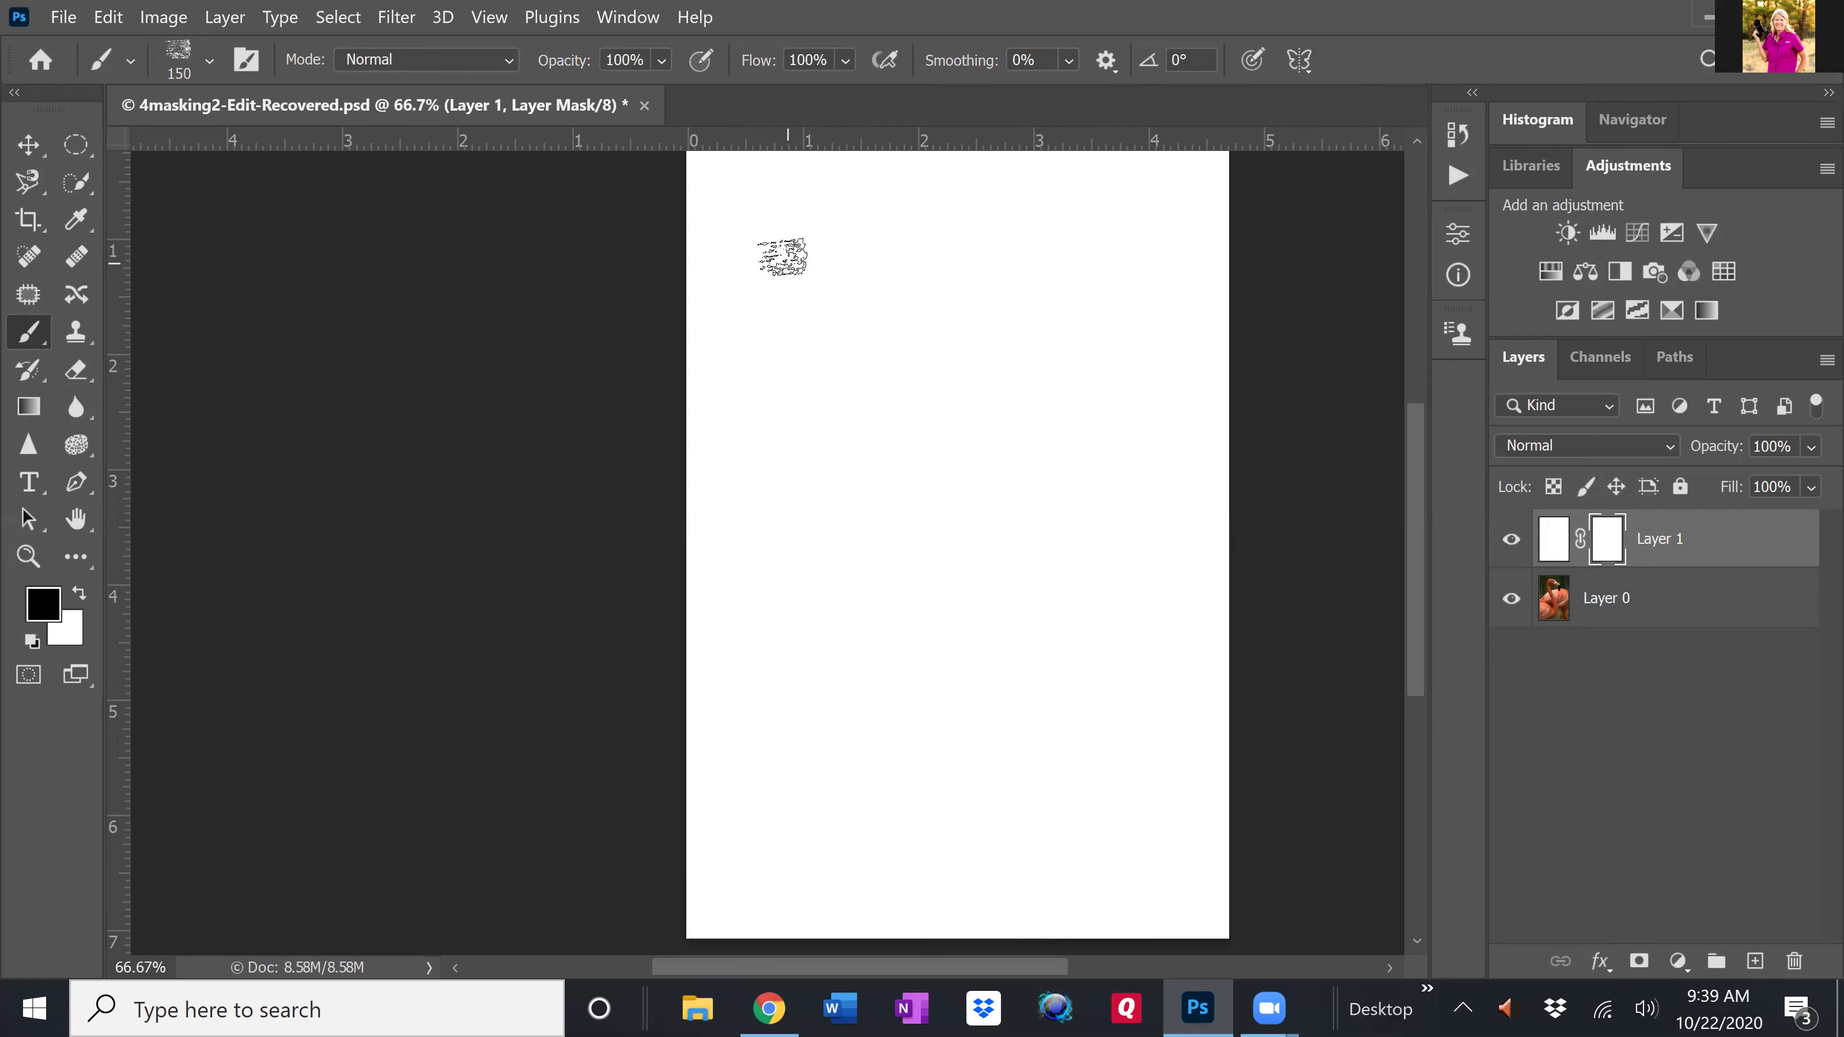
pyautogui.press(']')
pyautogui.press(']')
pyautogui.press(']')
pyautogui.press(']')
pyautogui.press(']')
pyautogui.press(']')
pyautogui.press(']')
pyautogui.press(']')
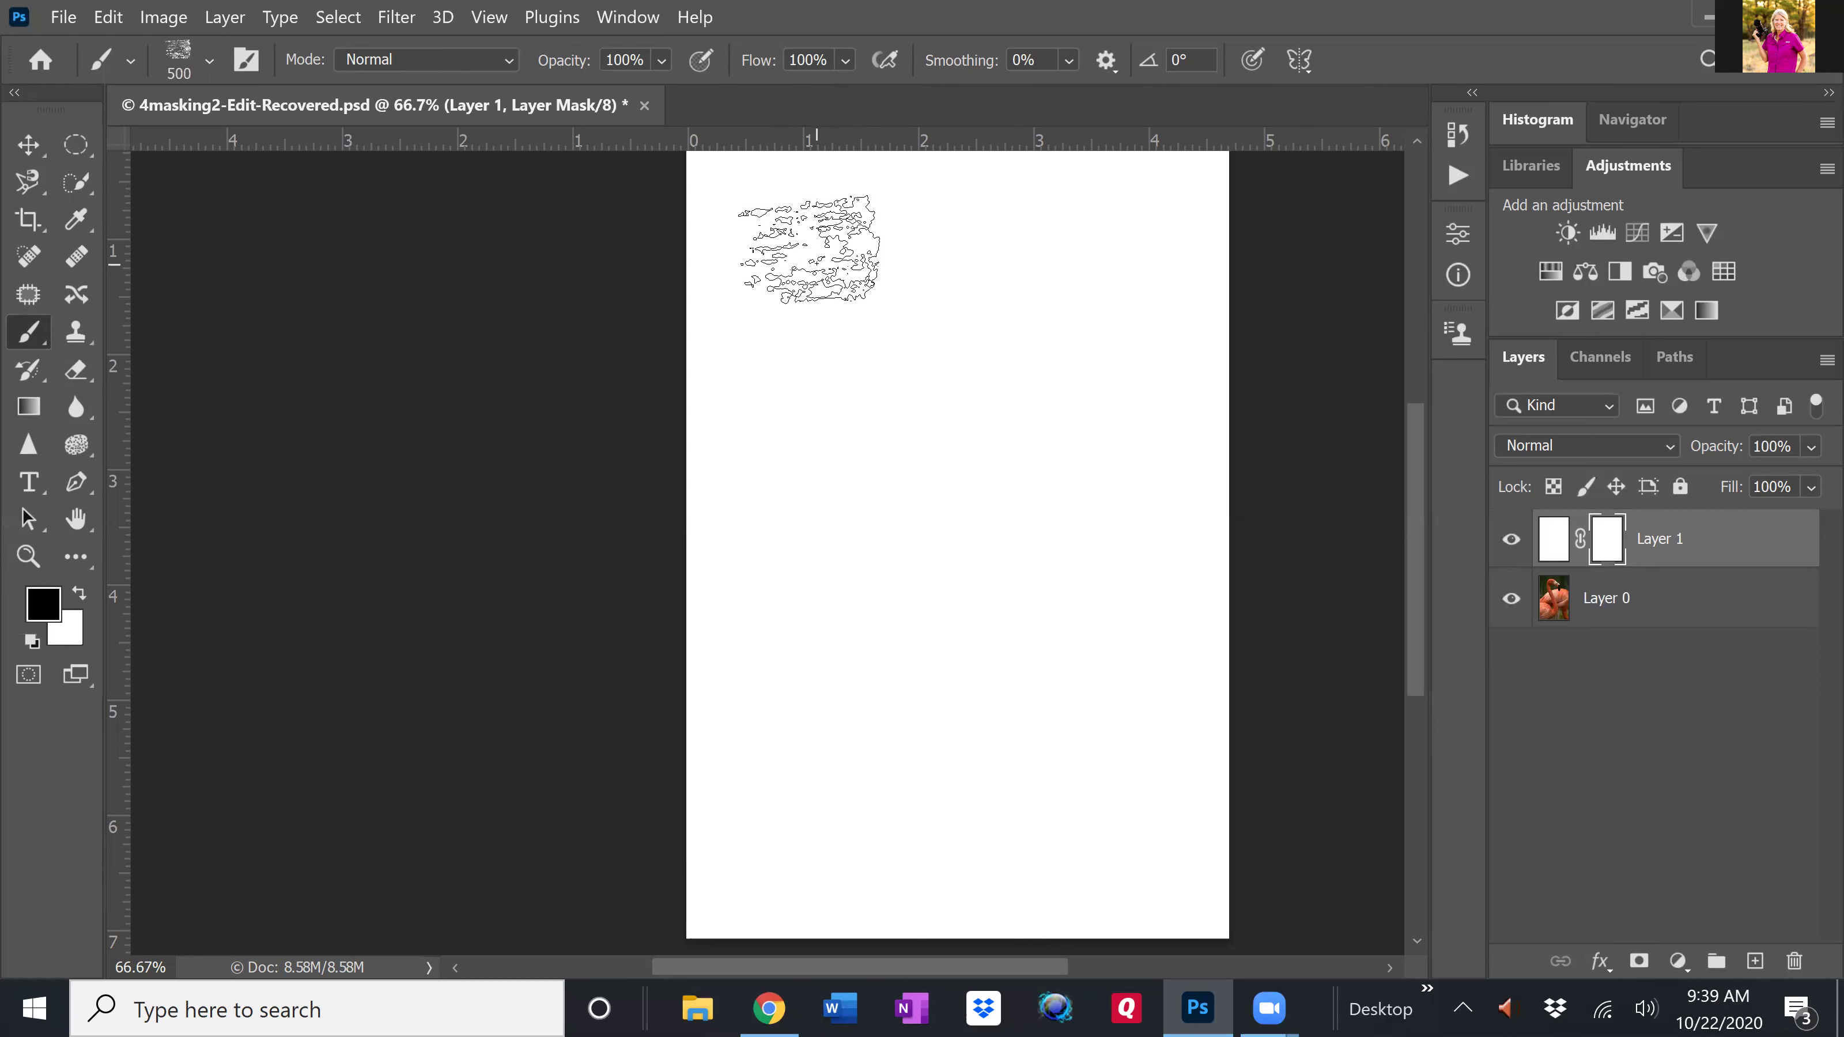
# - Paint the mask black around the flamingo's head, neck, body, wing and leg to reveal more photo
pyautogui.moveTo(809, 249)
pyautogui.mouseDown()
pyautogui.moveTo(1122, 262)
pyautogui.moveTo(728, 279)
pyautogui.mouseUp()
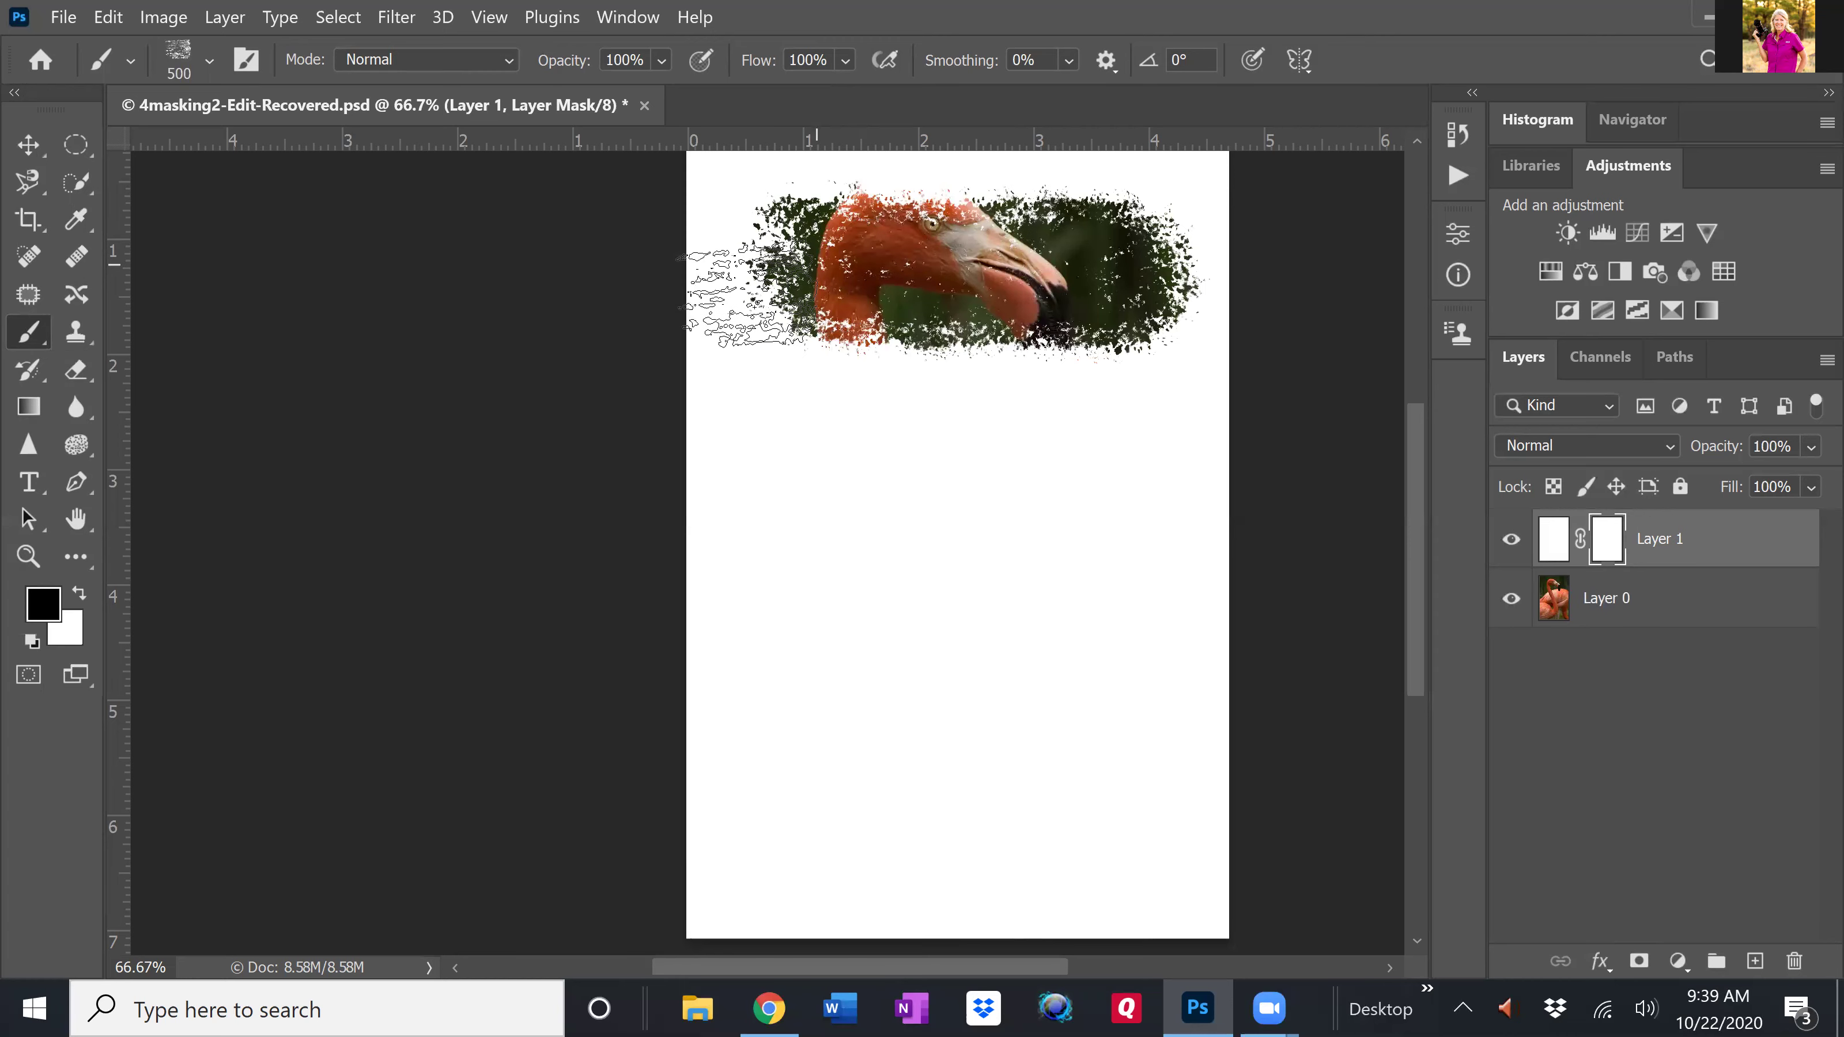
pyautogui.moveTo(794, 398)
pyautogui.mouseDown()
pyautogui.moveTo(1034, 417)
pyautogui.moveTo(869, 443)
pyautogui.moveTo(1044, 525)
pyautogui.moveTo(960, 570)
pyautogui.moveTo(896, 654)
pyautogui.moveTo(1025, 725)
pyautogui.moveTo(814, 778)
pyautogui.moveTo(960, 835)
pyautogui.moveTo(836, 834)
pyautogui.moveTo(1106, 842)
pyautogui.moveTo(1772, 789)
pyautogui.mouseUp()
pyautogui.moveTo(1003, 508)
pyautogui.mouseDown()
pyautogui.moveTo(857, 516)
pyautogui.moveTo(1053, 566)
pyautogui.moveTo(1147, 524)
pyautogui.moveTo(937, 639)
pyautogui.moveTo(1162, 581)
pyautogui.moveTo(1031, 639)
pyautogui.moveTo(871, 603)
pyautogui.moveTo(948, 742)
pyautogui.moveTo(977, 747)
pyautogui.moveTo(853, 788)
pyautogui.moveTo(910, 857)
pyautogui.moveTo(864, 900)
pyautogui.moveTo(1075, 851)
pyautogui.mouseUp()
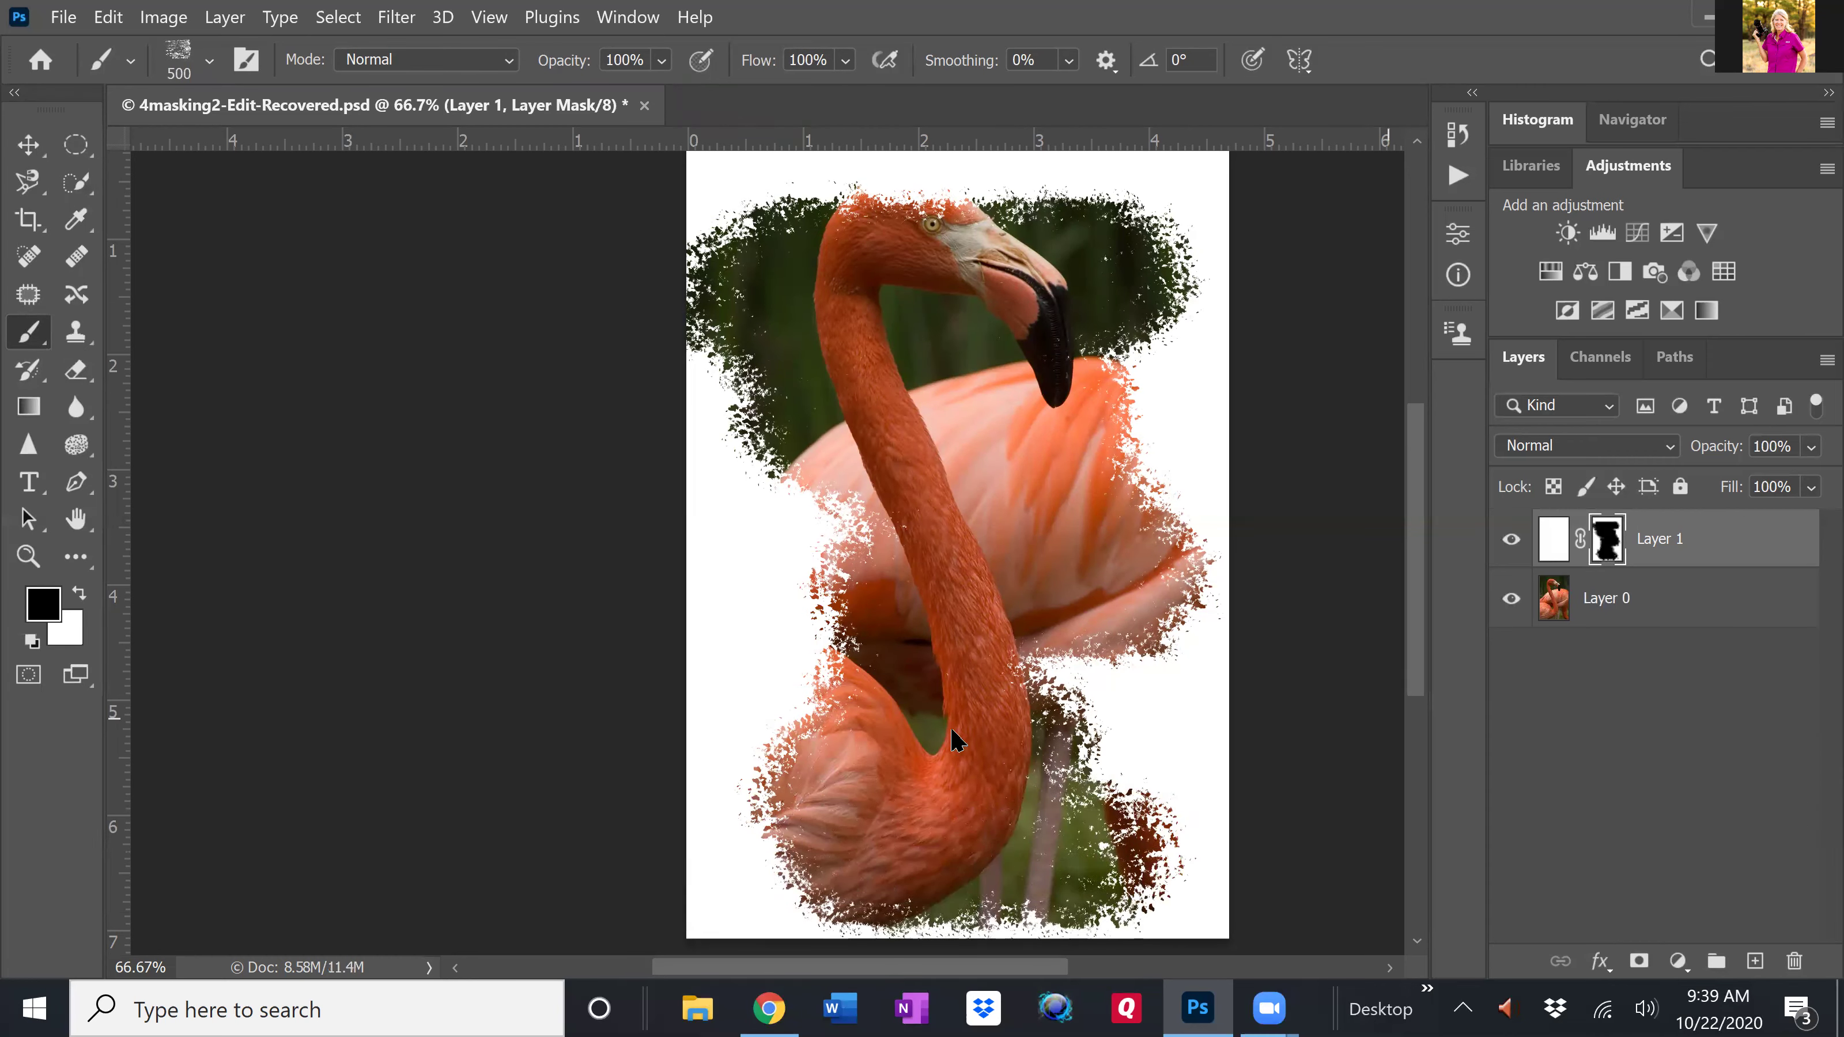
pyautogui.moveTo(1117, 688)
pyautogui.mouseDown()
pyautogui.moveTo(1067, 727)
pyautogui.moveTo(1089, 770)
pyautogui.mouseUp()
pyautogui.moveTo(836, 613)
pyautogui.mouseDown()
pyautogui.moveTo(771, 595)
pyautogui.moveTo(755, 806)
pyautogui.mouseUp()
pyautogui.moveTo(843, 244)
pyautogui.mouseDown()
pyautogui.moveTo(910, 223)
pyautogui.moveTo(1165, 234)
pyautogui.moveTo(1169, 276)
pyautogui.mouseUp()
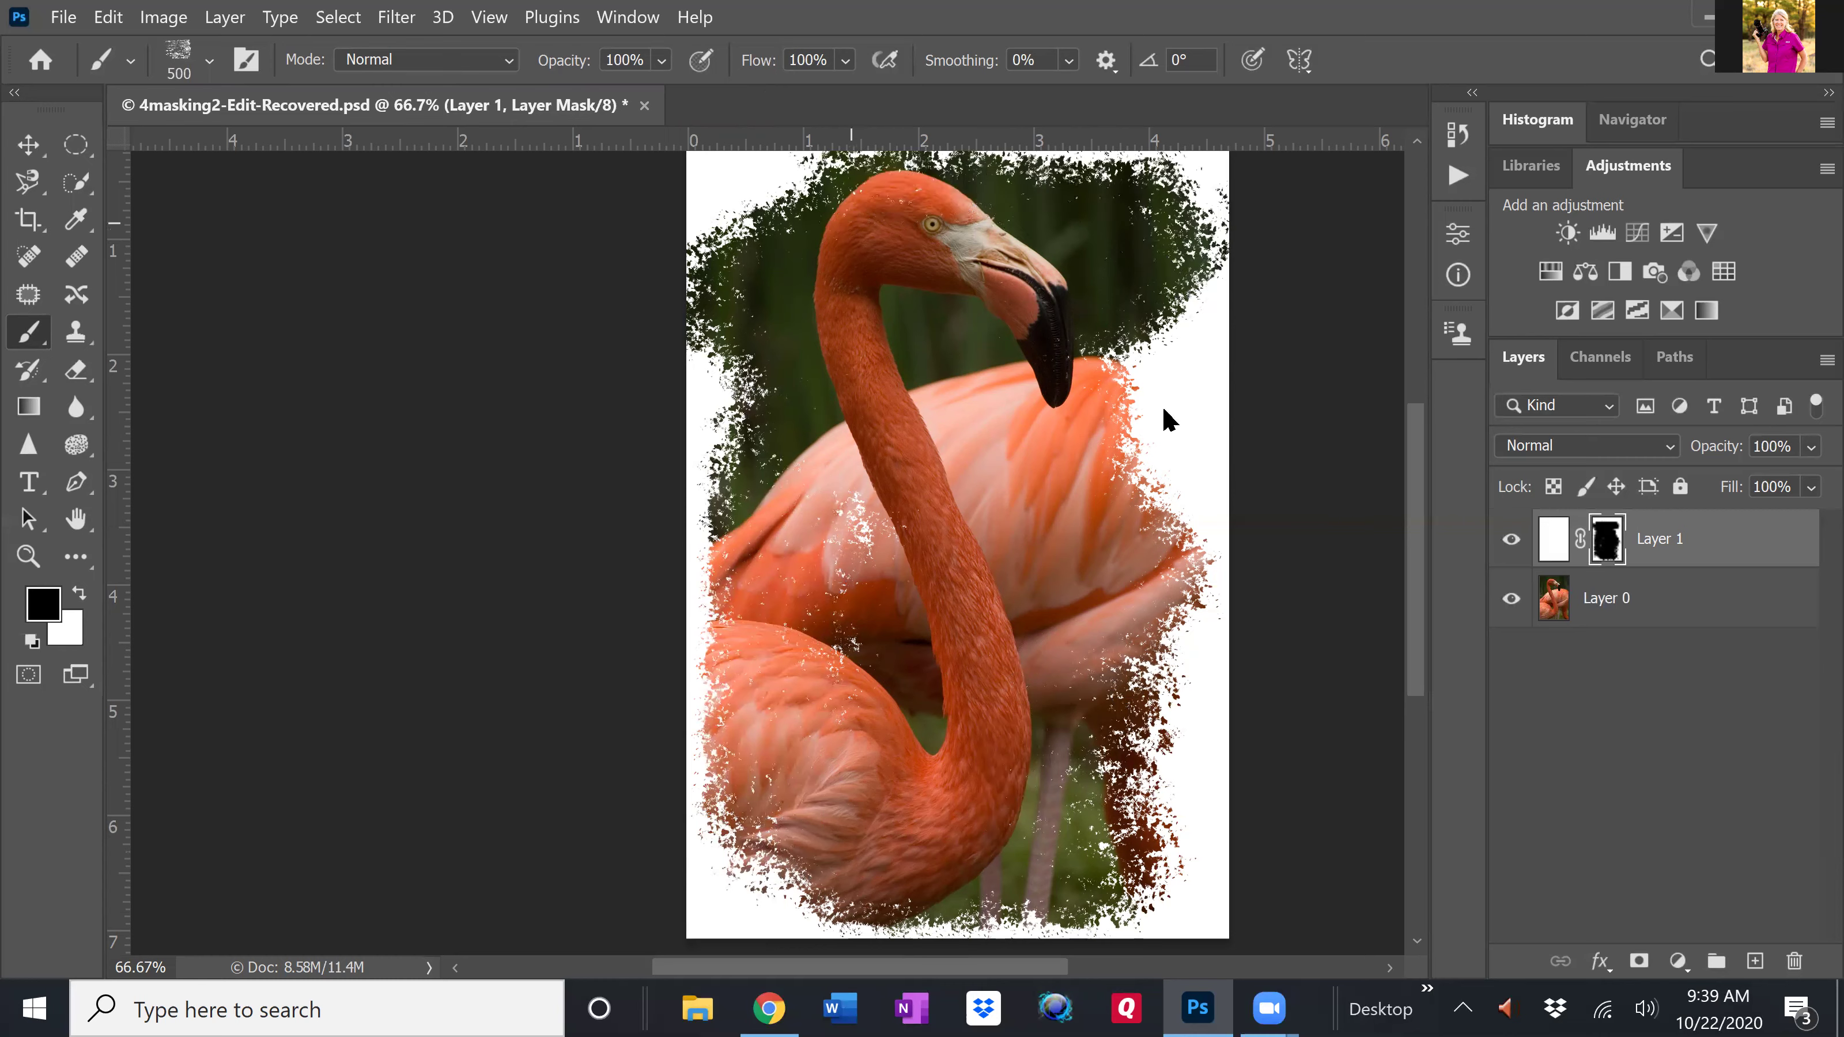
pyautogui.moveTo(1082, 408)
pyautogui.mouseDown()
pyautogui.moveTo(1108, 454)
pyautogui.moveTo(1118, 420)
pyautogui.moveTo(1124, 477)
pyautogui.moveTo(1124, 791)
pyautogui.moveTo(855, 865)
pyautogui.mouseUp()
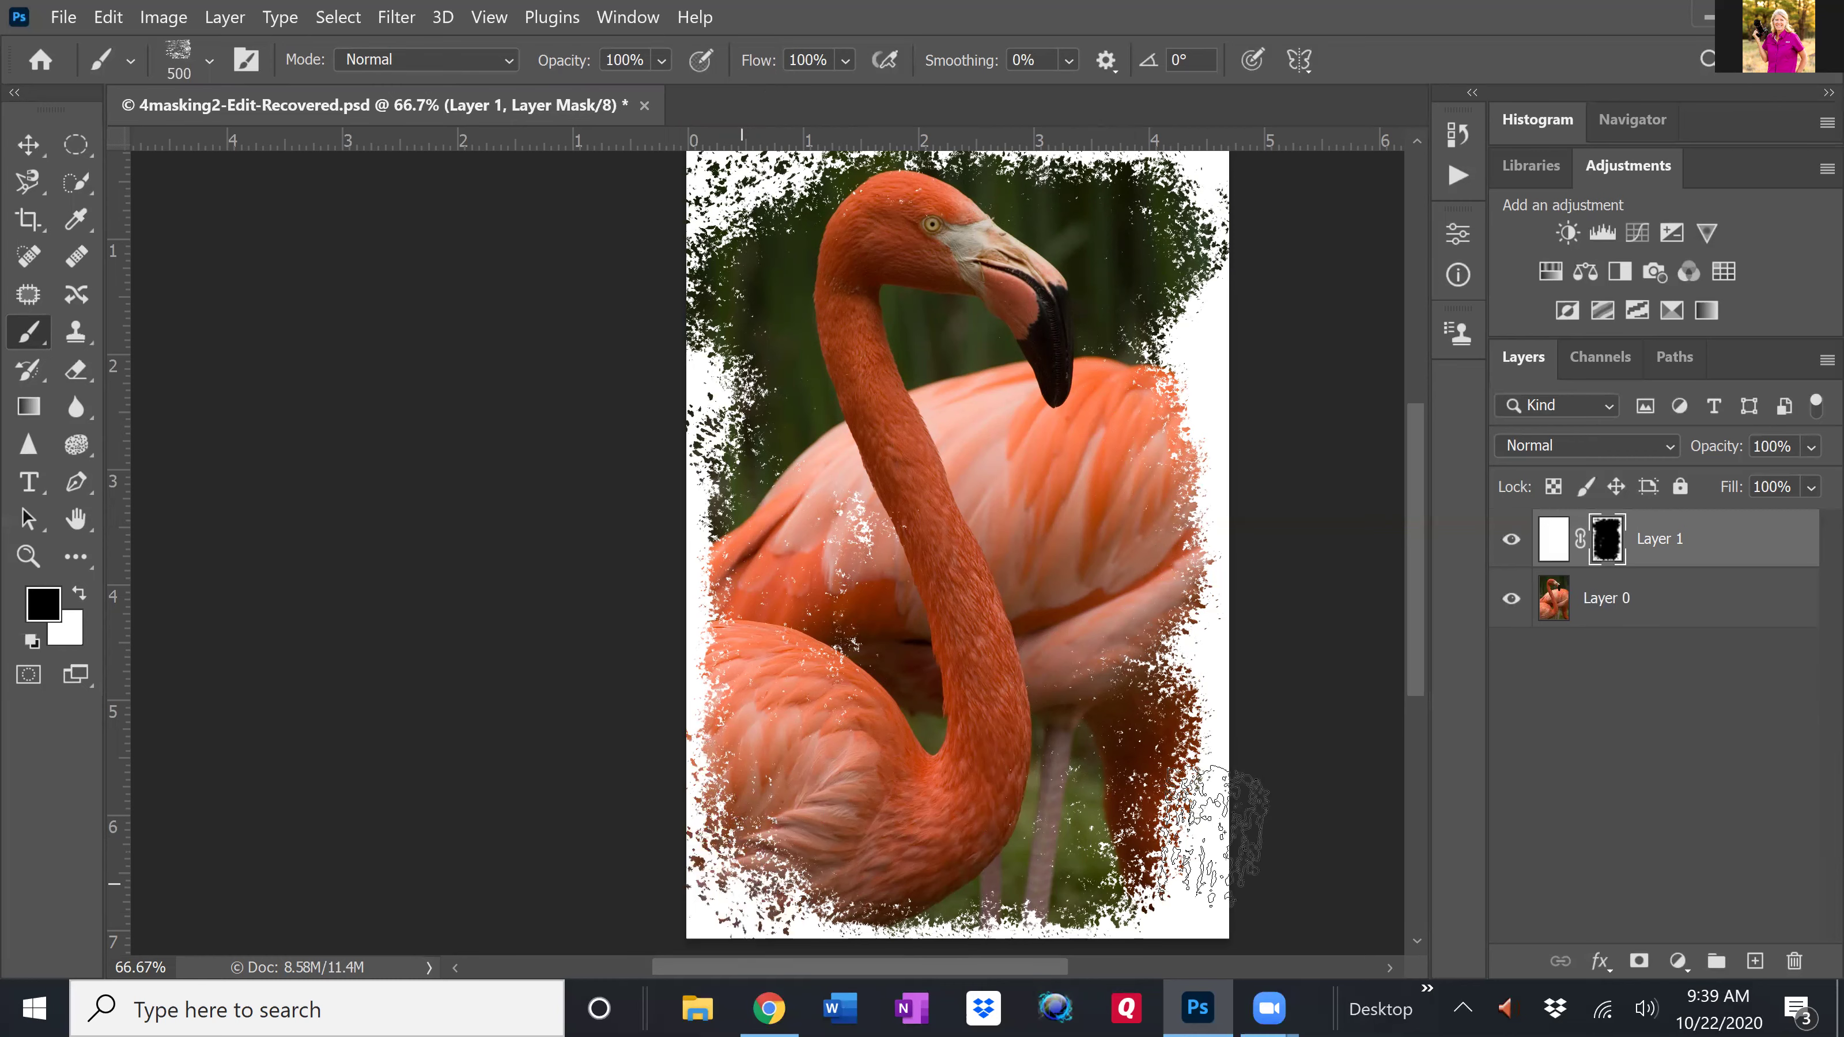
# - Roughen the lower-right corner and reveal more green background along the upper-right edge
pyautogui.moveTo(1198, 893); pyautogui.dragTo(1202, 693)
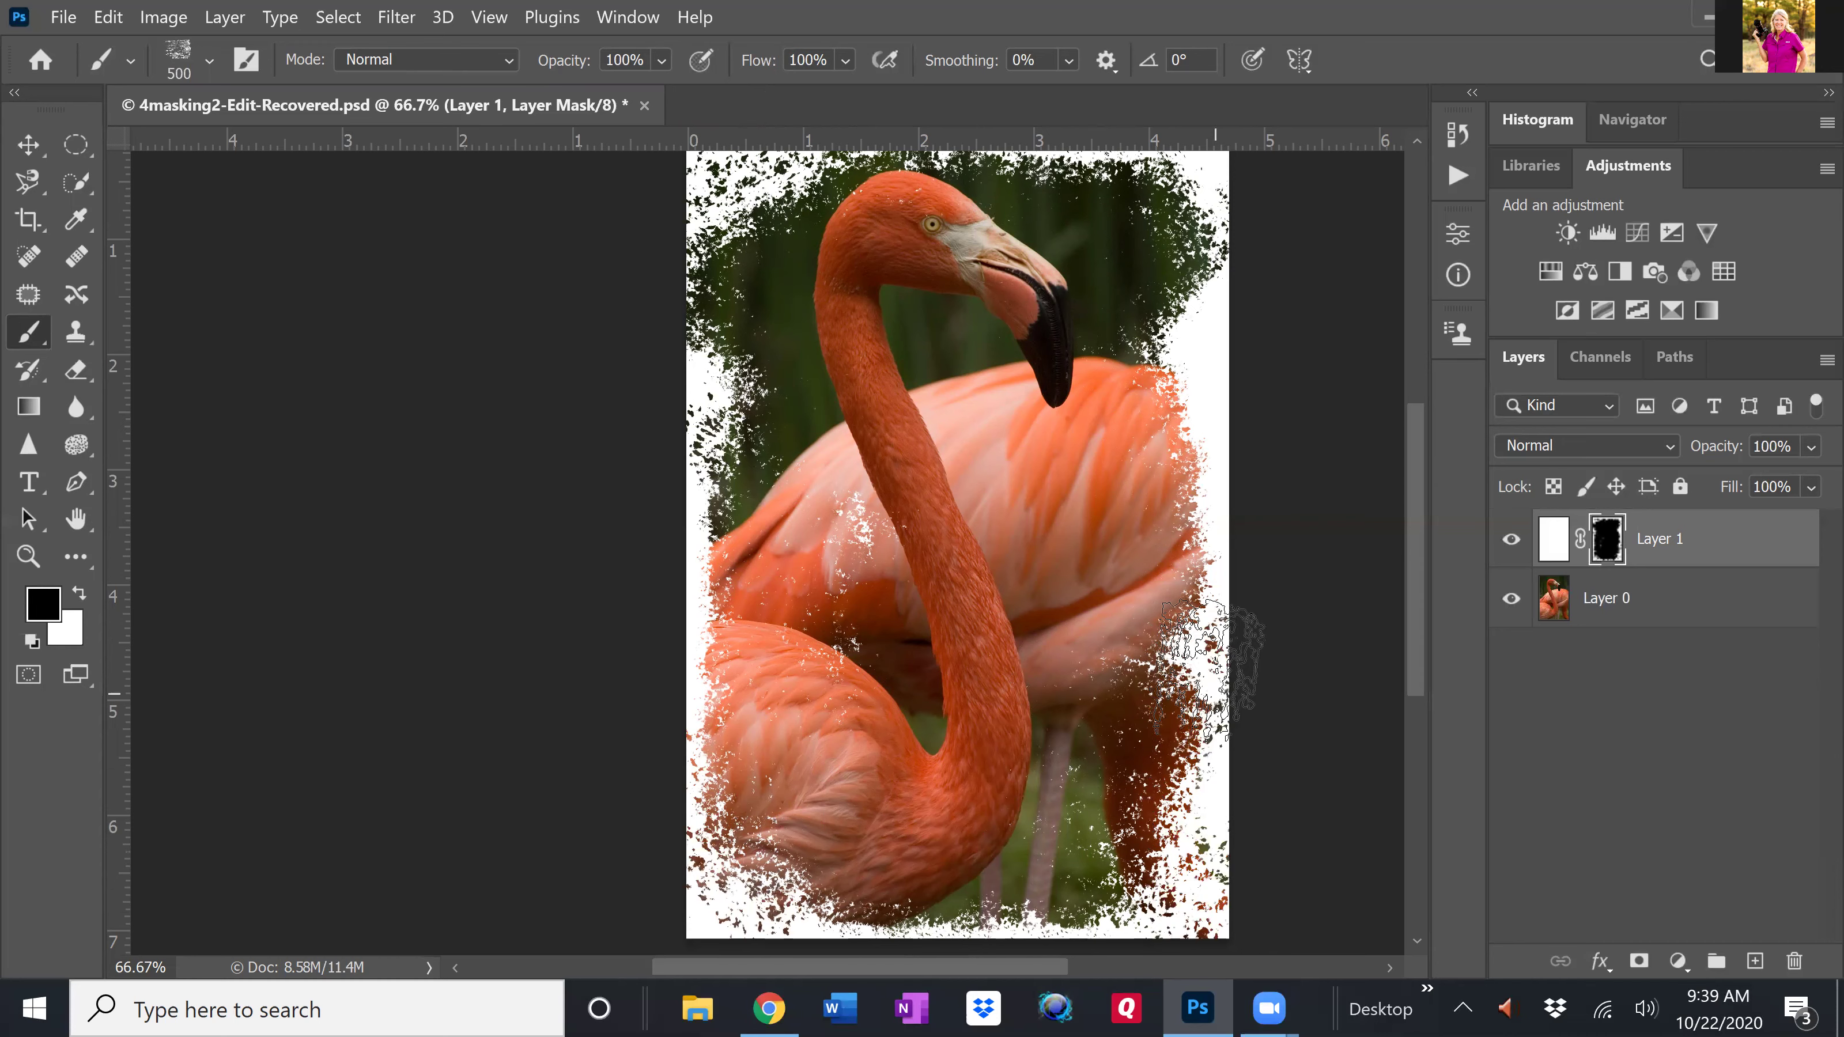
pyautogui.click(1169, 374)
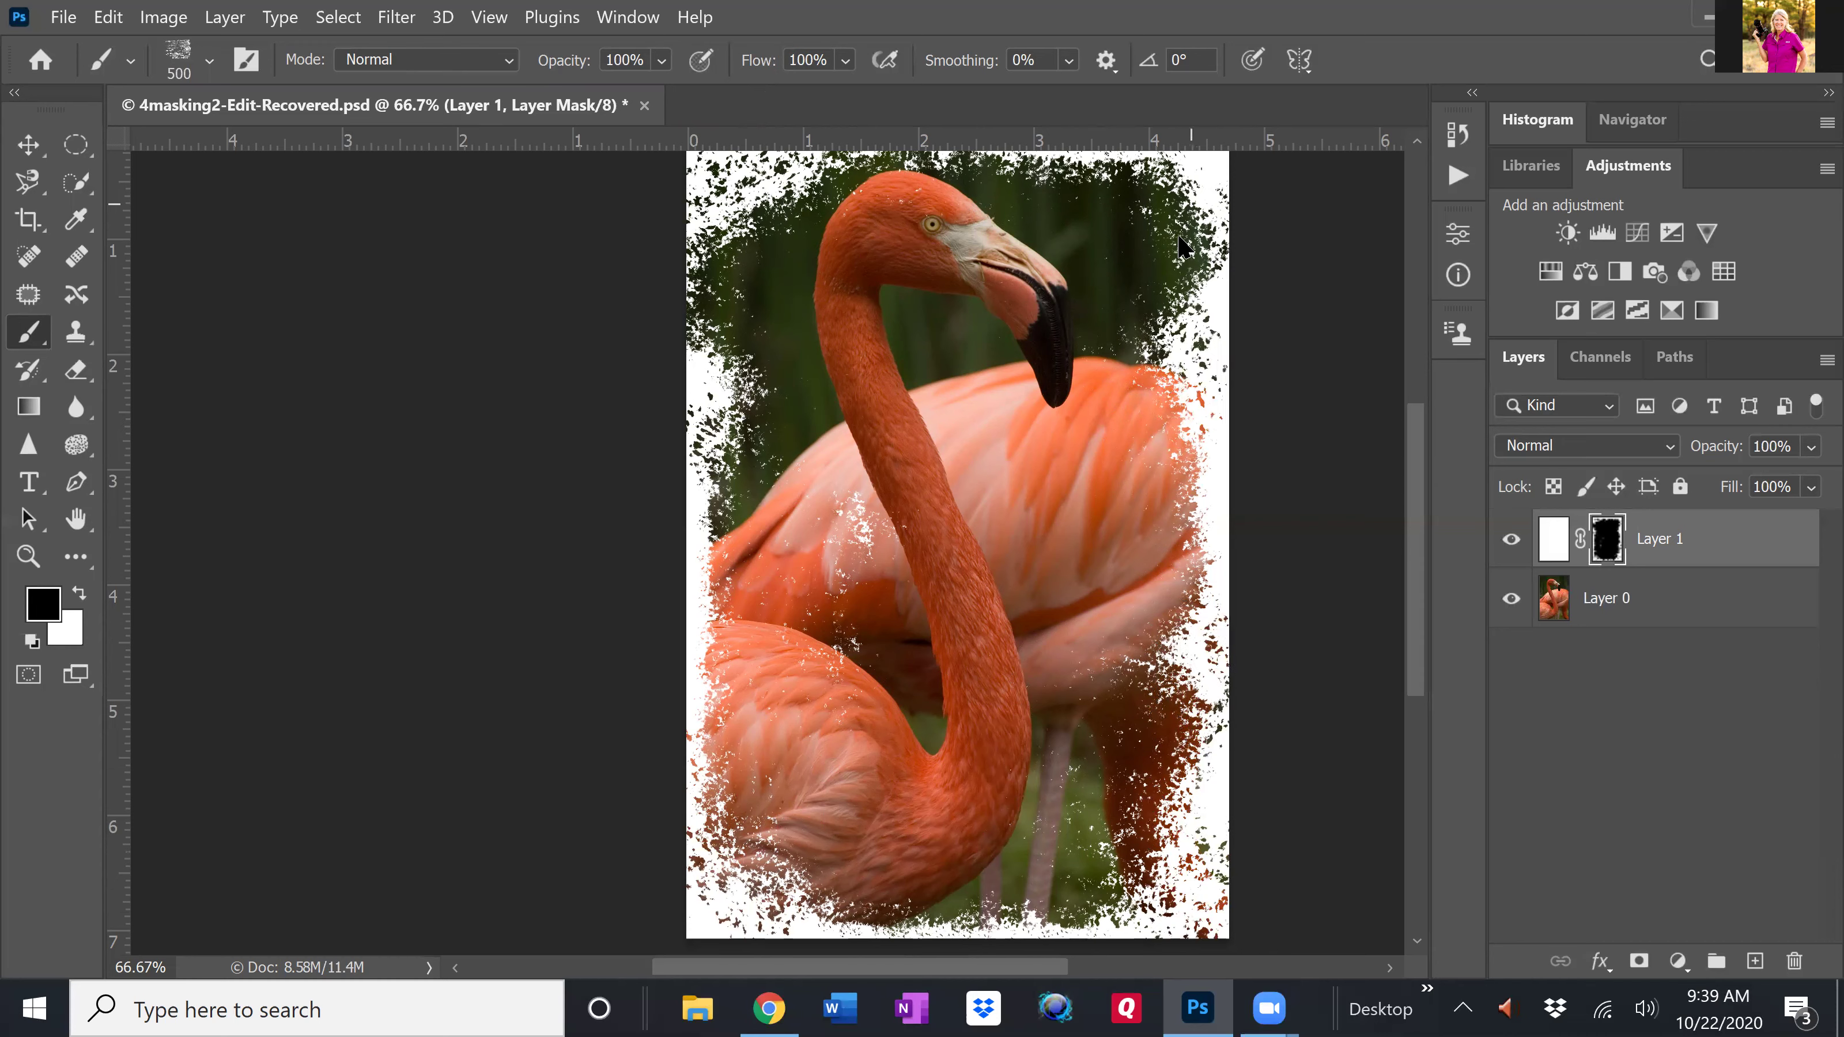
pyautogui.moveTo(1166, 376); pyautogui.dragTo(1199, 231)
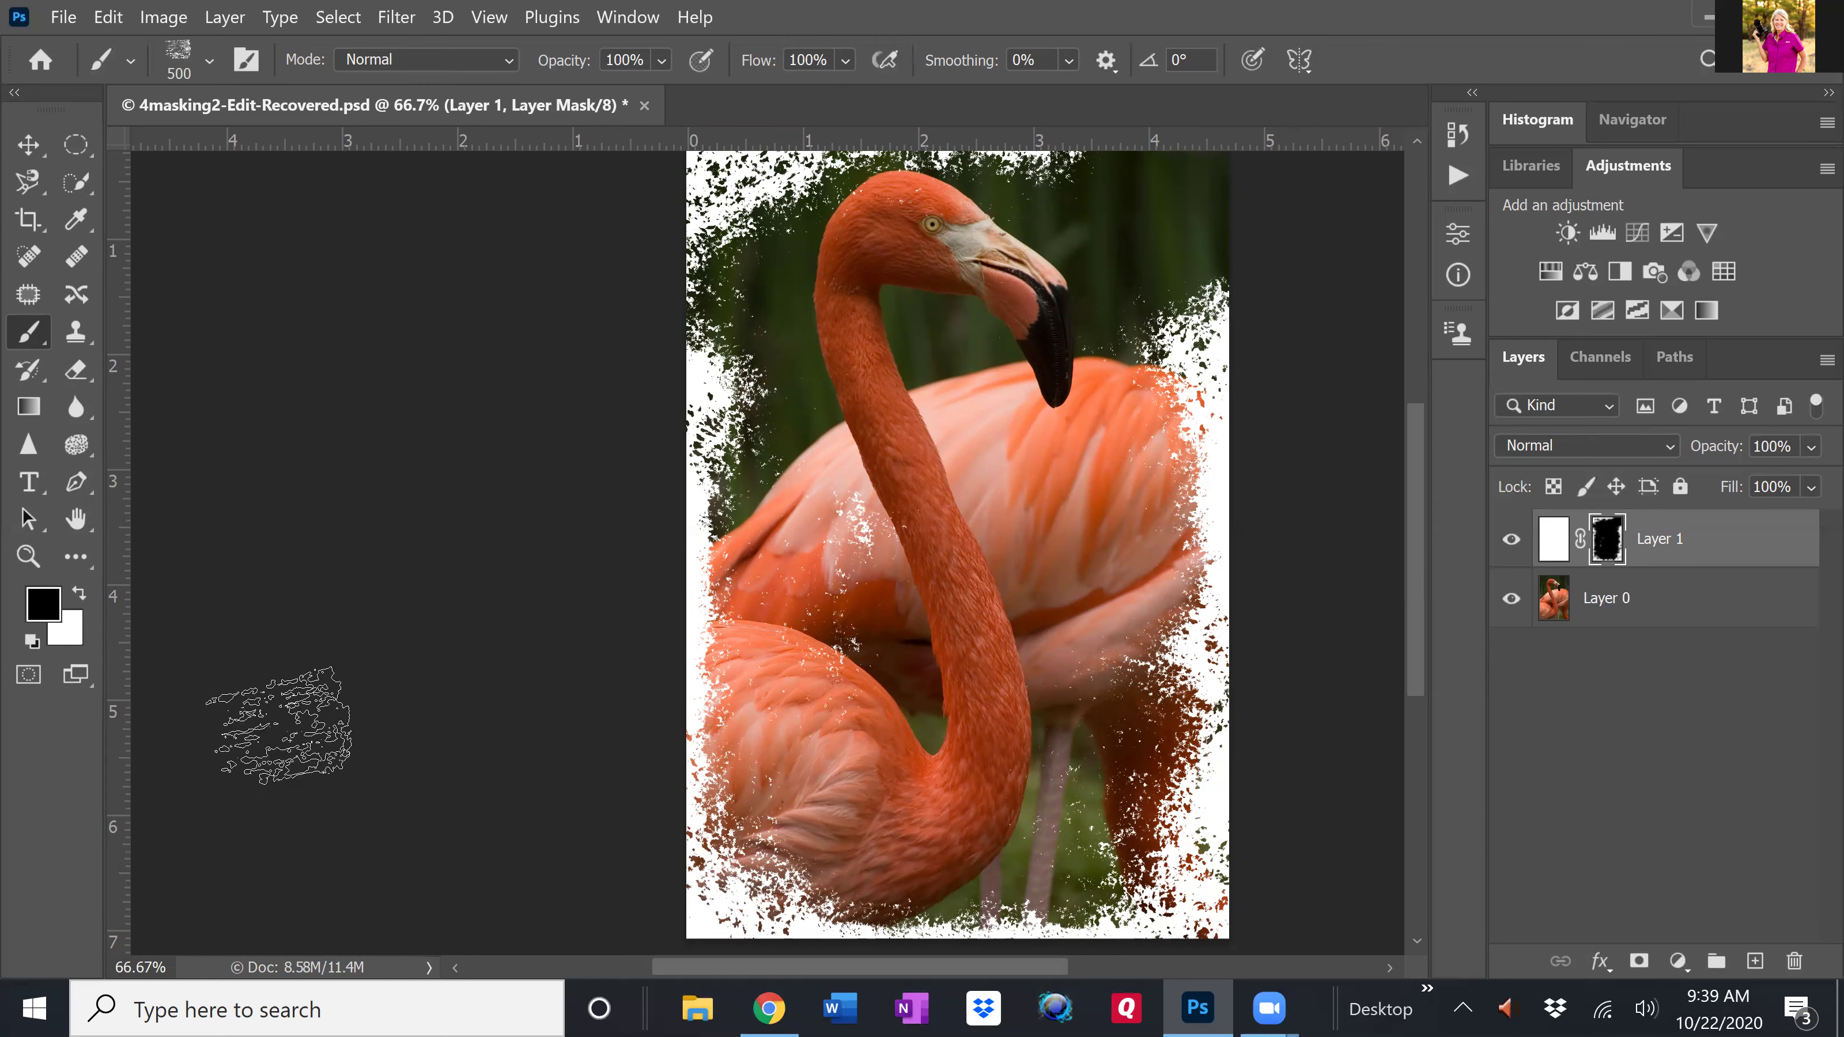
# - Undo a white touch-up in the upper-right corner, then clear wing specks and open the upper-left corner
pyautogui.click(78, 596)
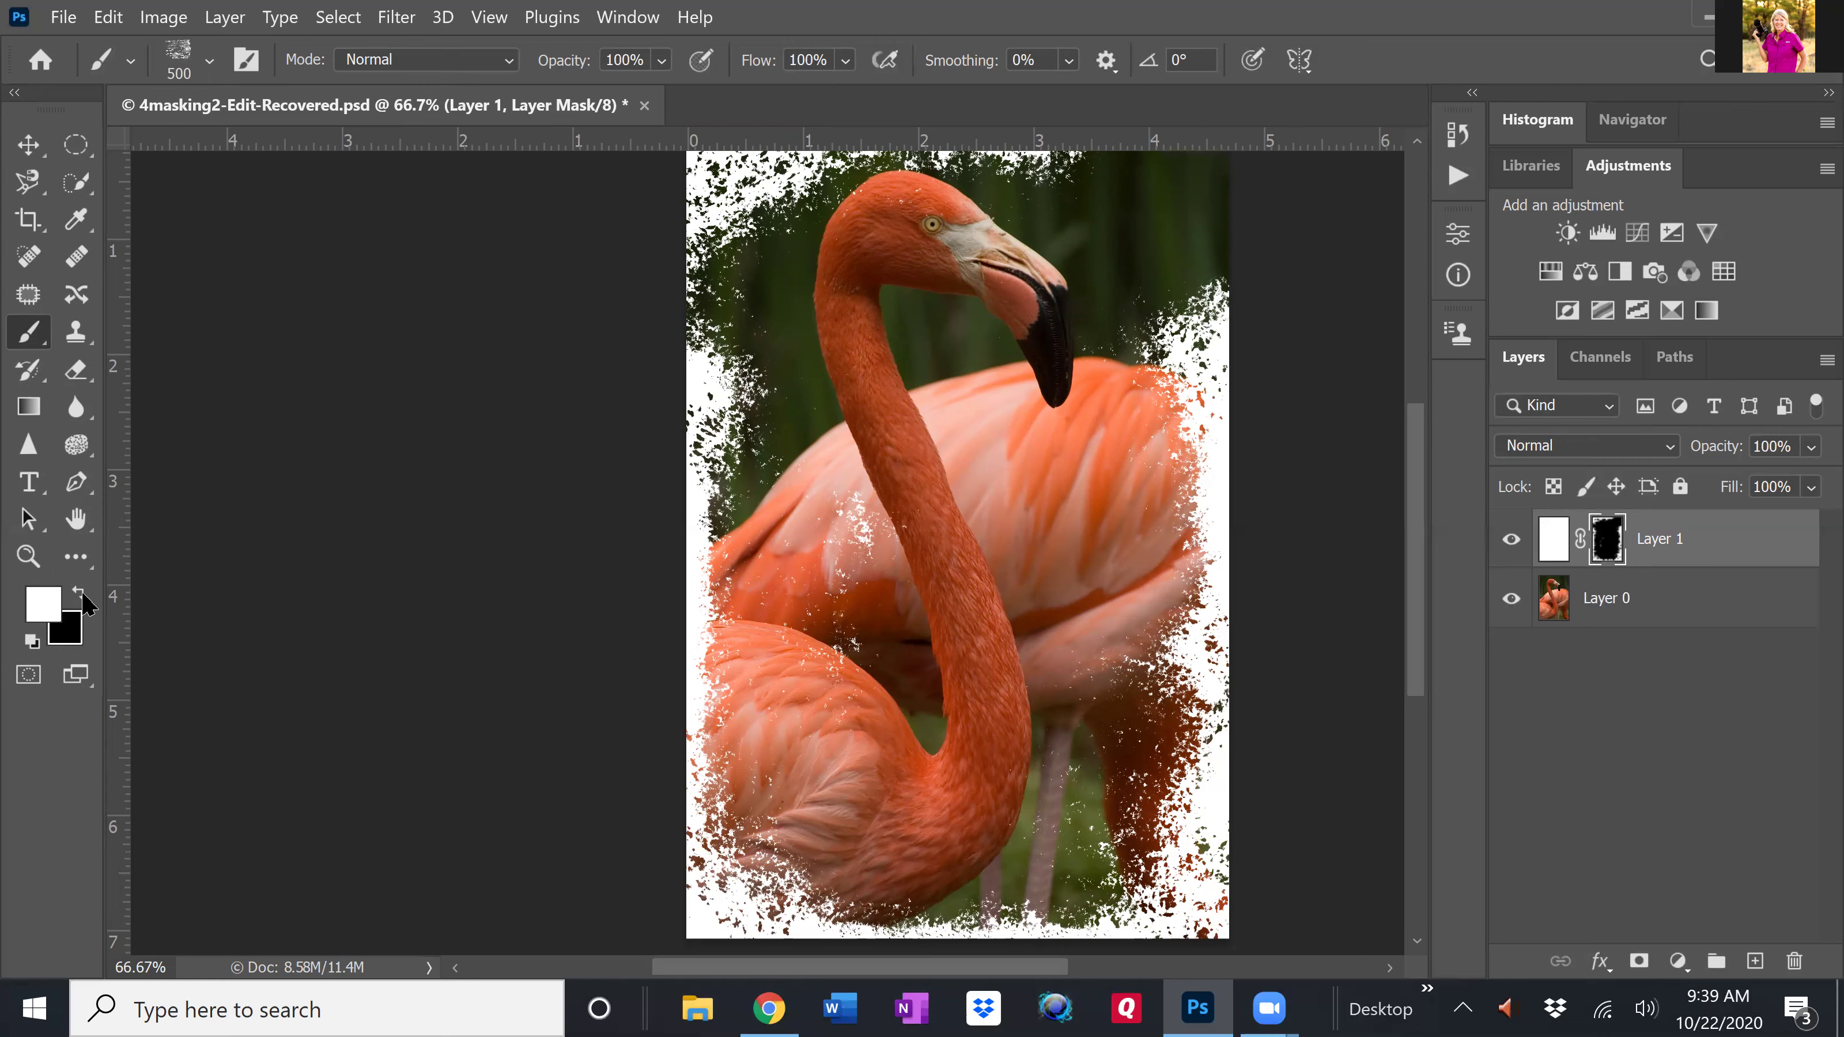
pyautogui.moveTo(1220, 279)
pyautogui.mouseDown()
pyautogui.moveTo(1235, 165)
pyautogui.moveTo(1207, 156)
pyautogui.moveTo(1205, 287)
pyautogui.mouseUp()
pyautogui.hotkey('ctrl', 'z')
pyautogui.hotkey('ctrl', 'z')
pyautogui.hotkey('ctrl', 'z')
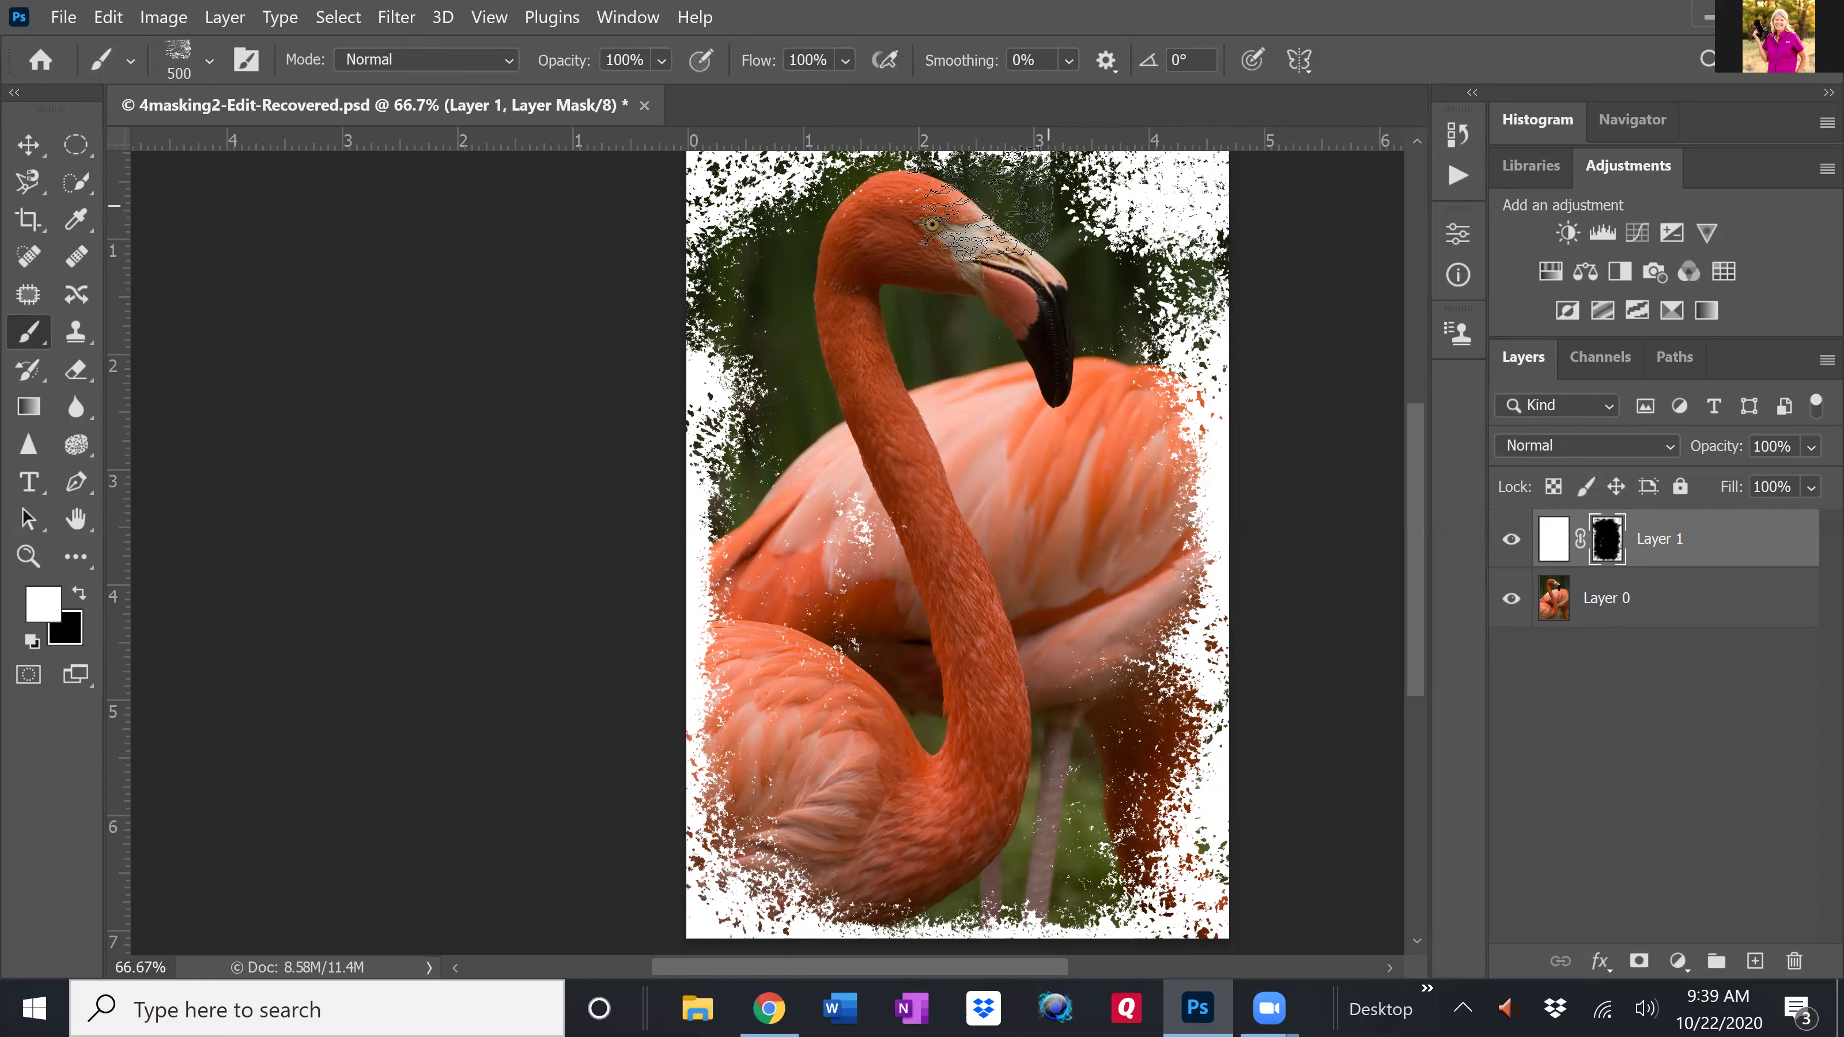
pyautogui.press('x')
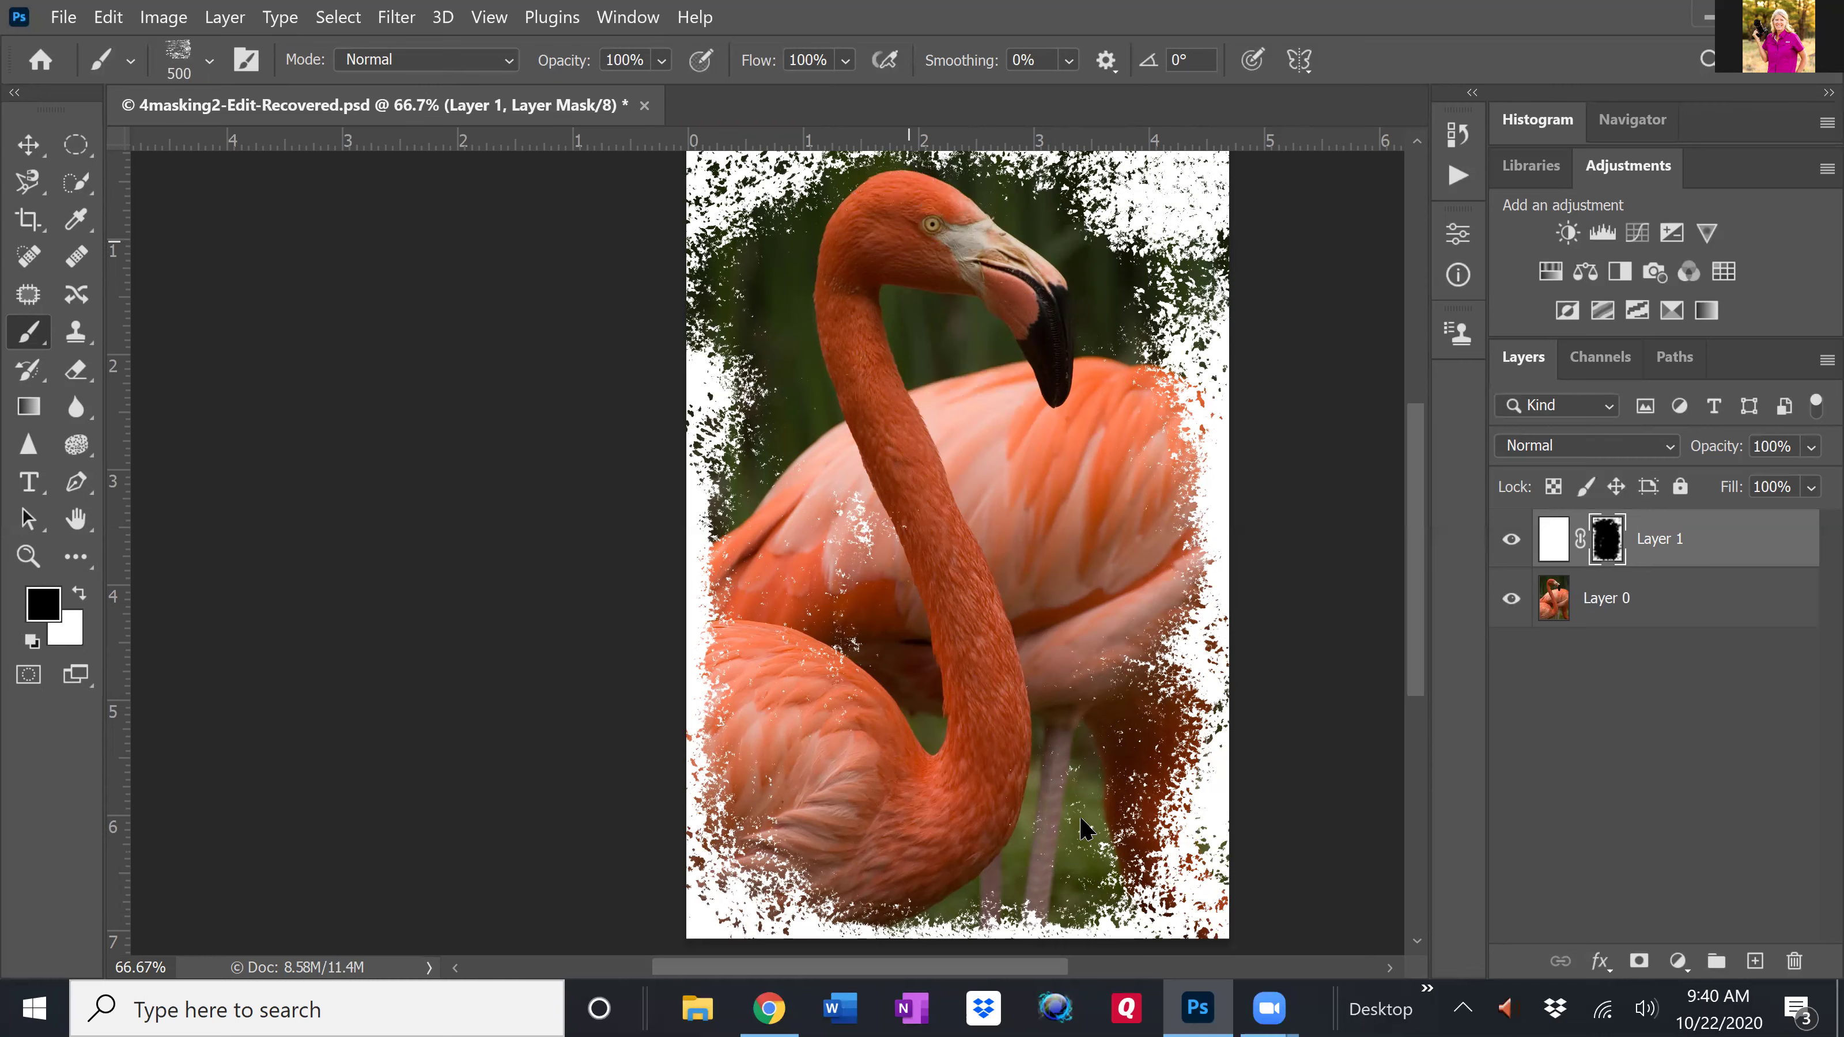
pyautogui.click(872, 556)
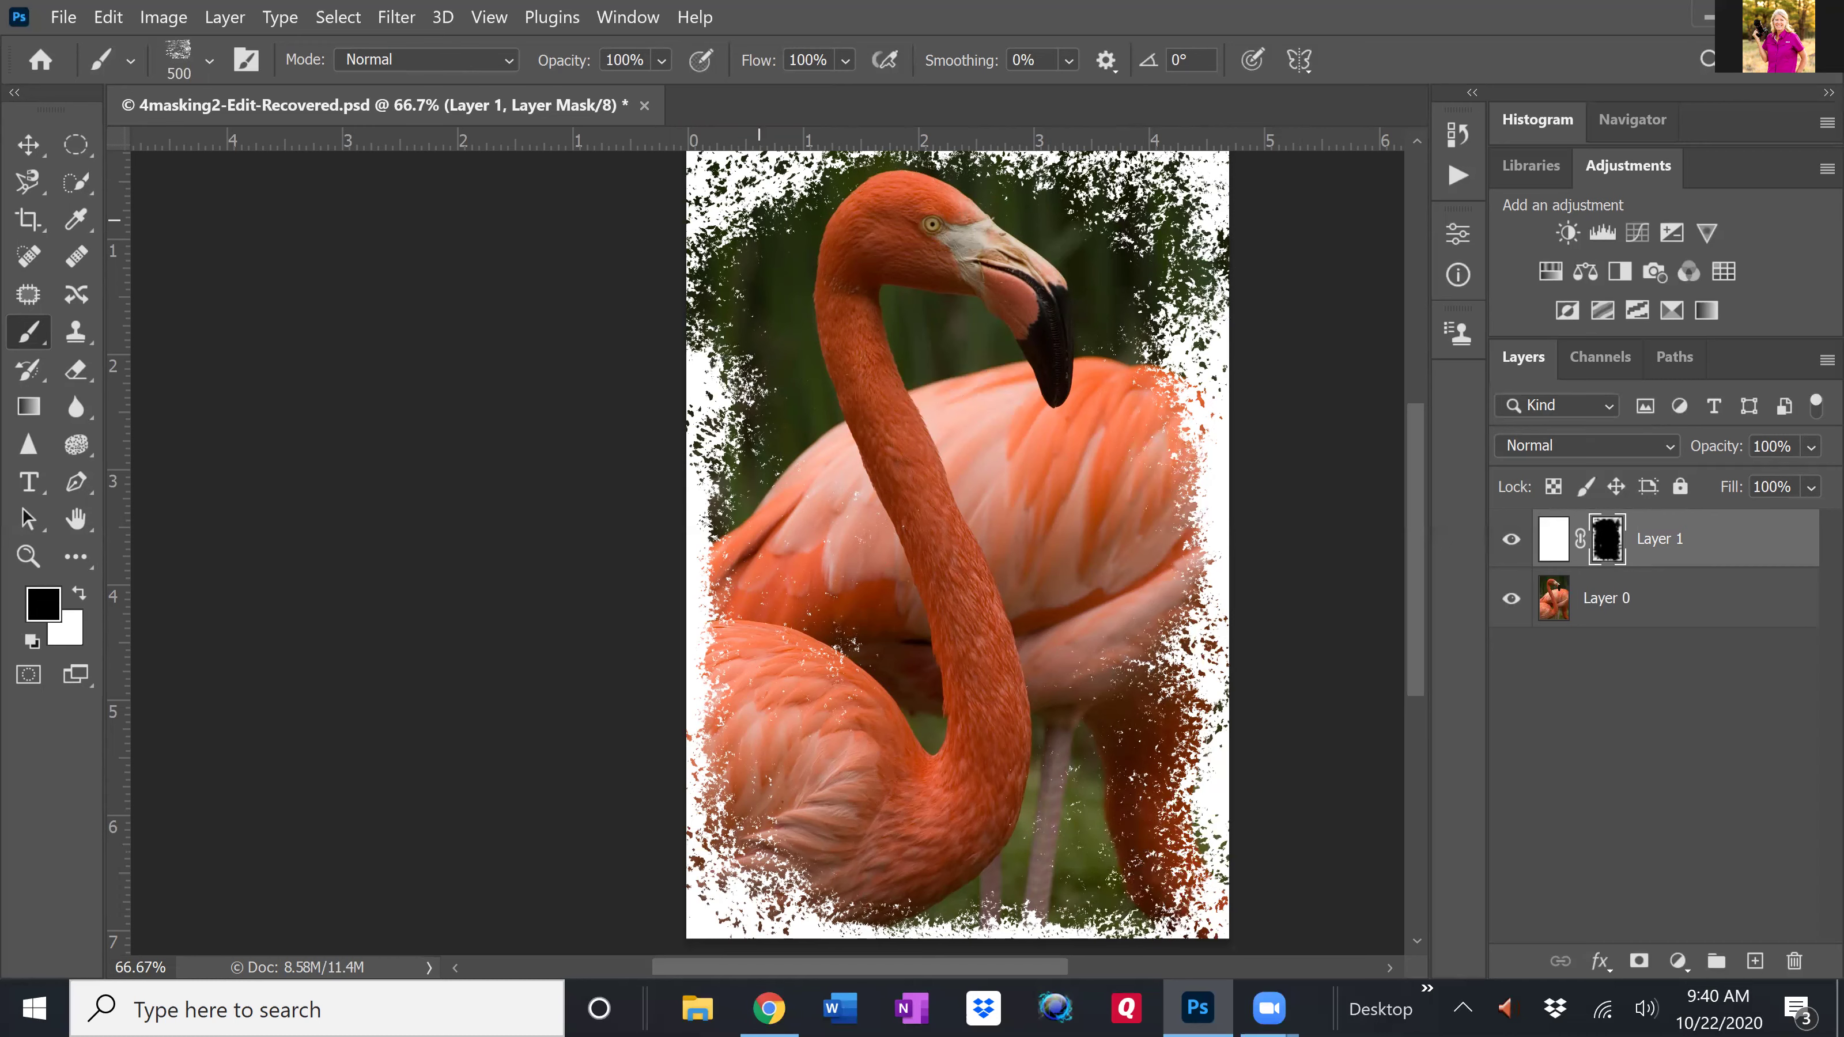
pyautogui.moveTo(760, 219); pyautogui.dragTo(757, 207)
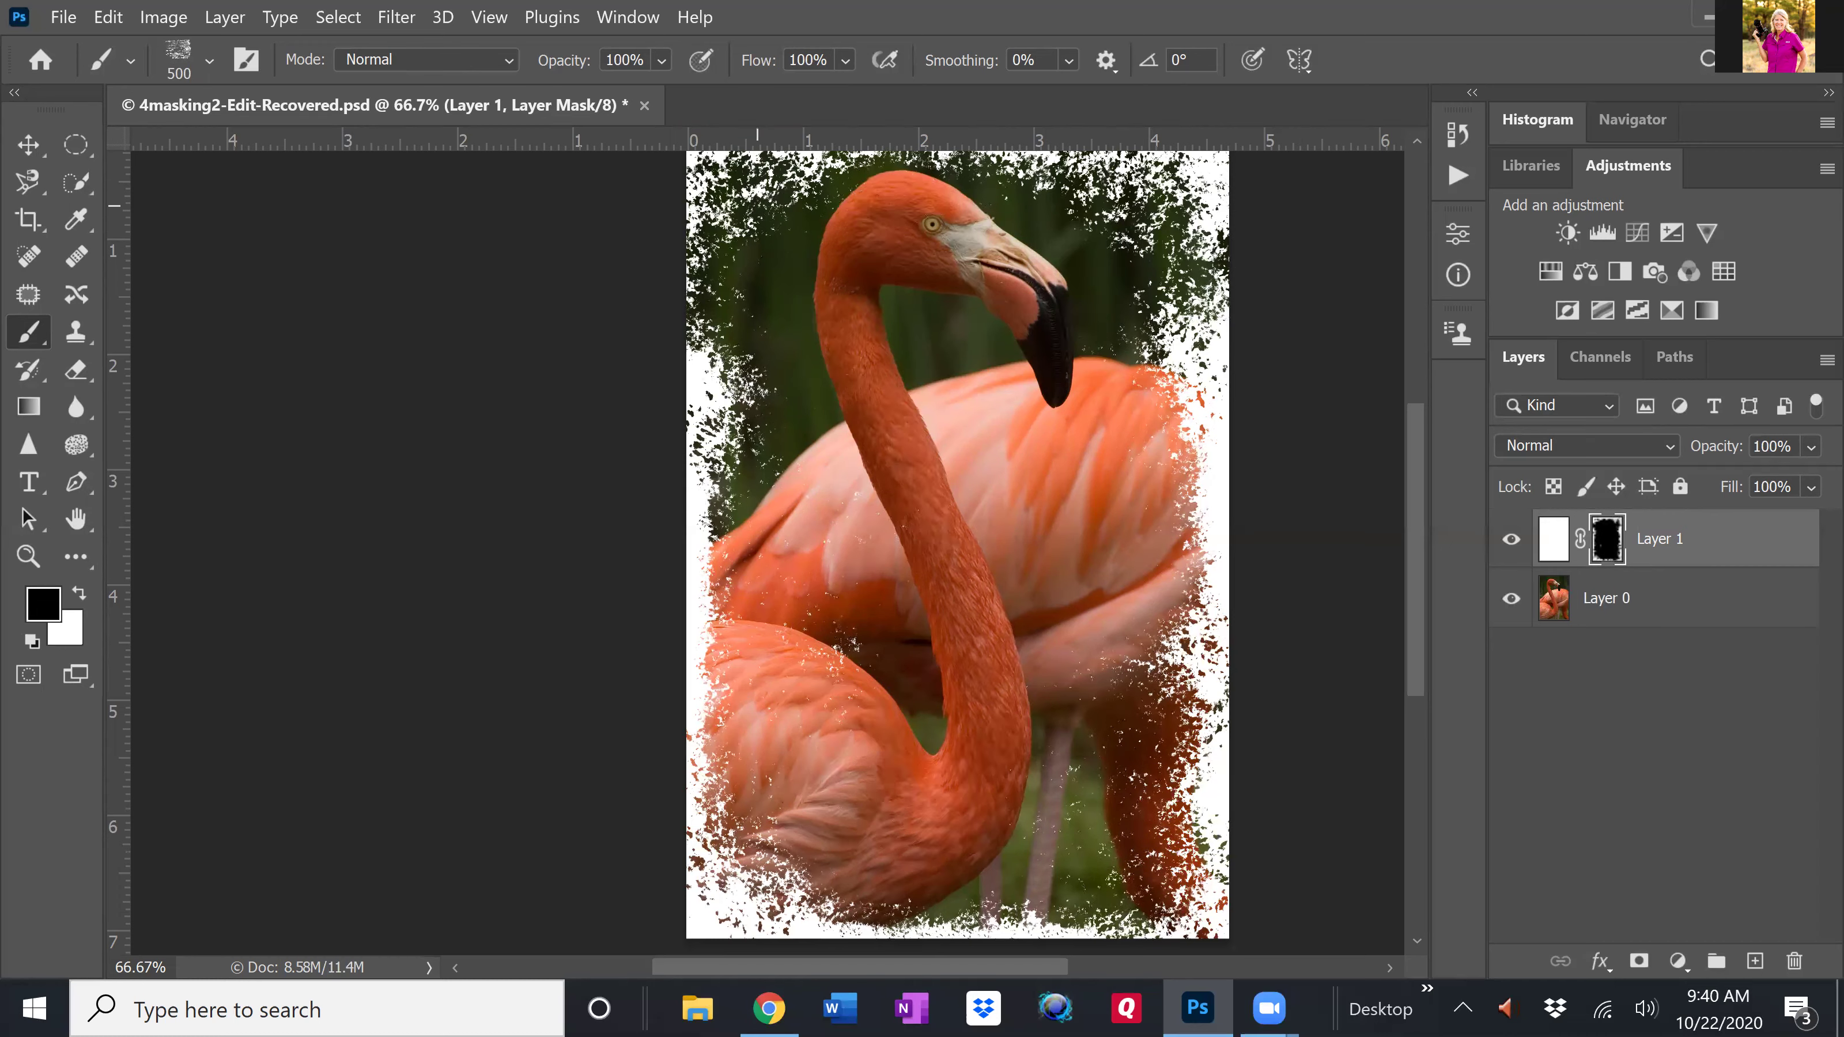
# - Target Layer 1's pixels and set the foreground to dark green 16411d at hue 130
pyautogui.press('x')
pyautogui.click(1554, 543)
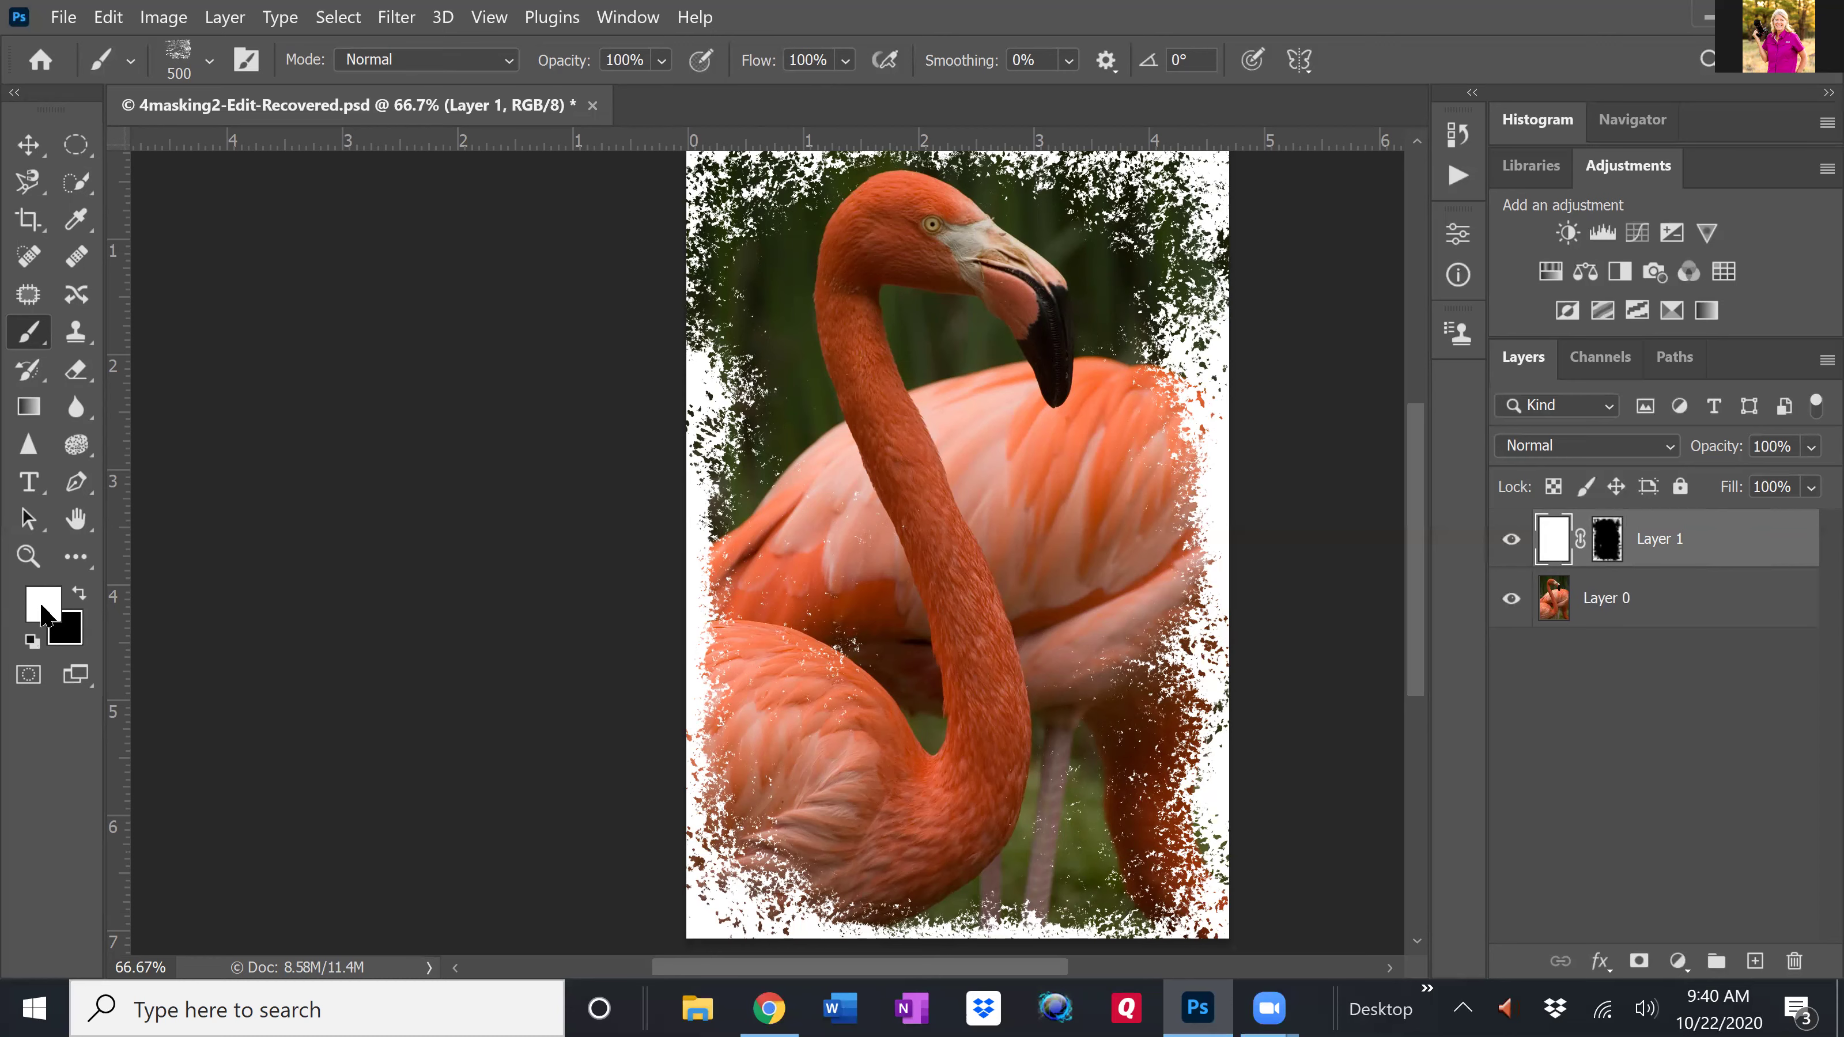
pyautogui.click(41, 609)
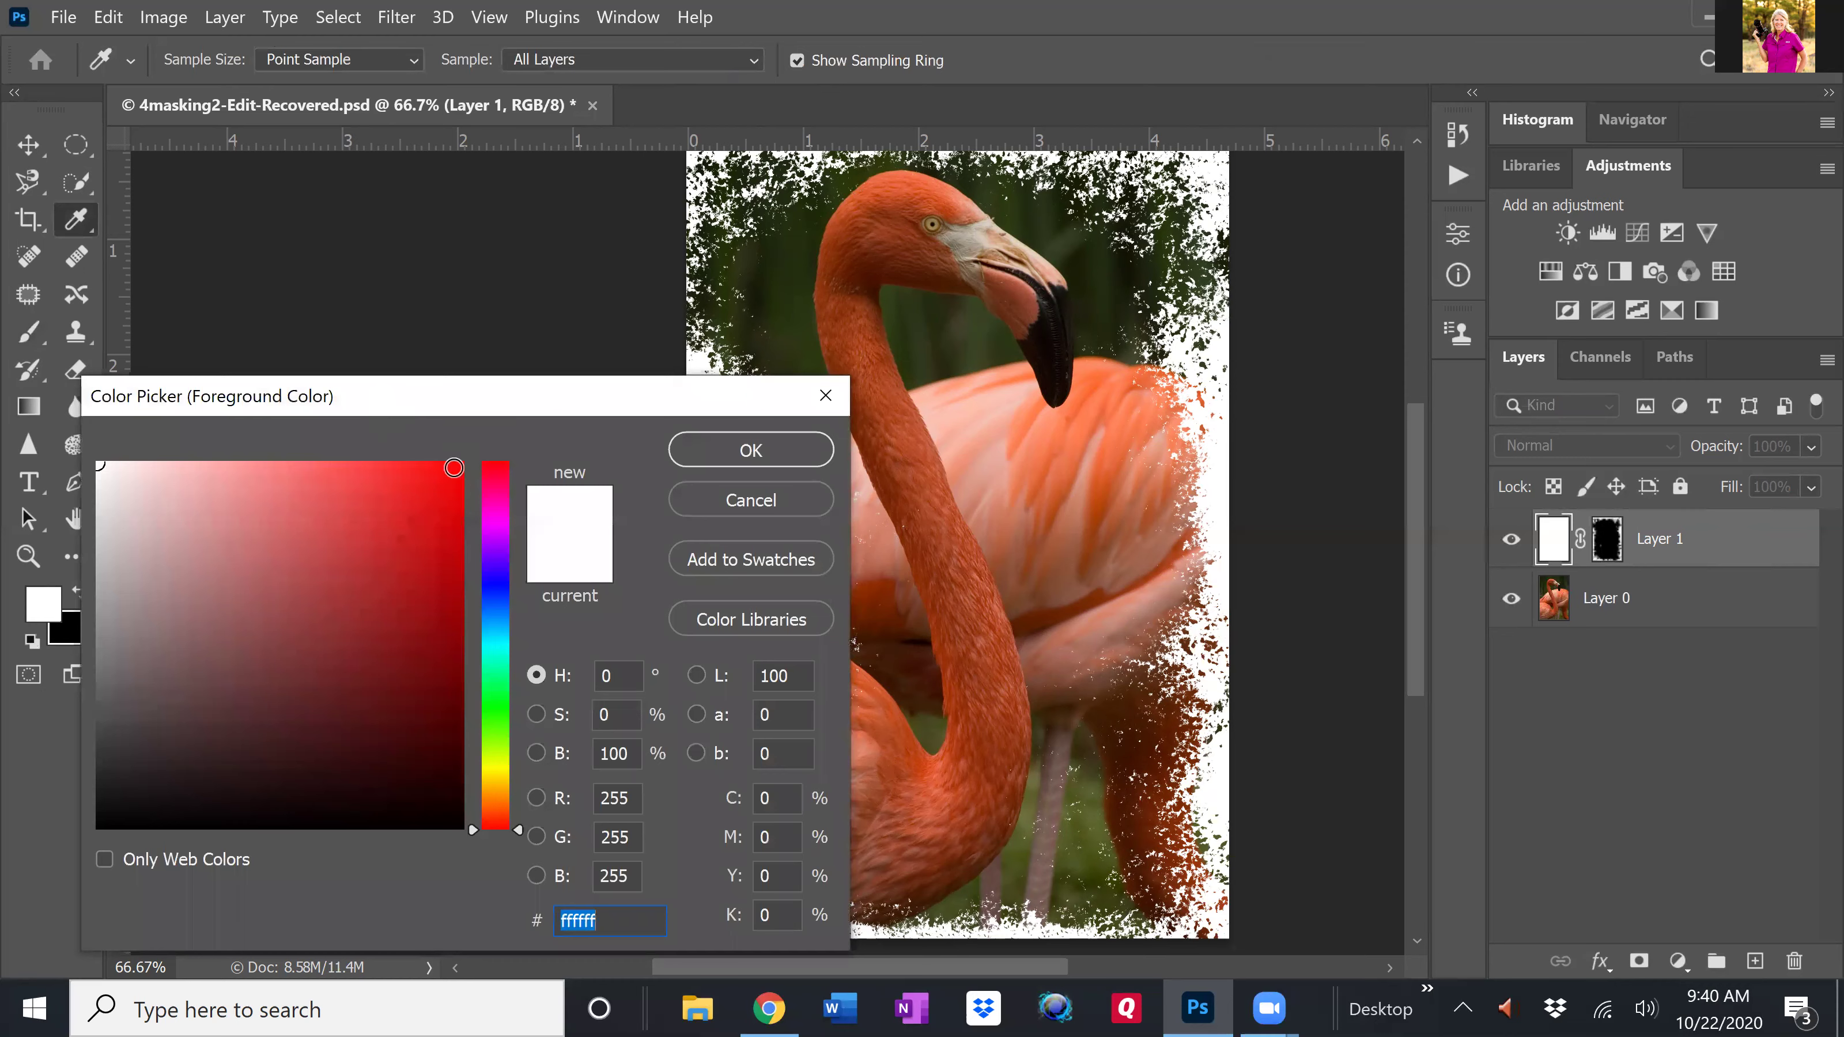
pyautogui.moveTo(378, 394); pyautogui.dragTo(378, 226)
pyautogui.click(491, 530)
pyautogui.moveTo(442, 526); pyautogui.dragTo(341, 569)
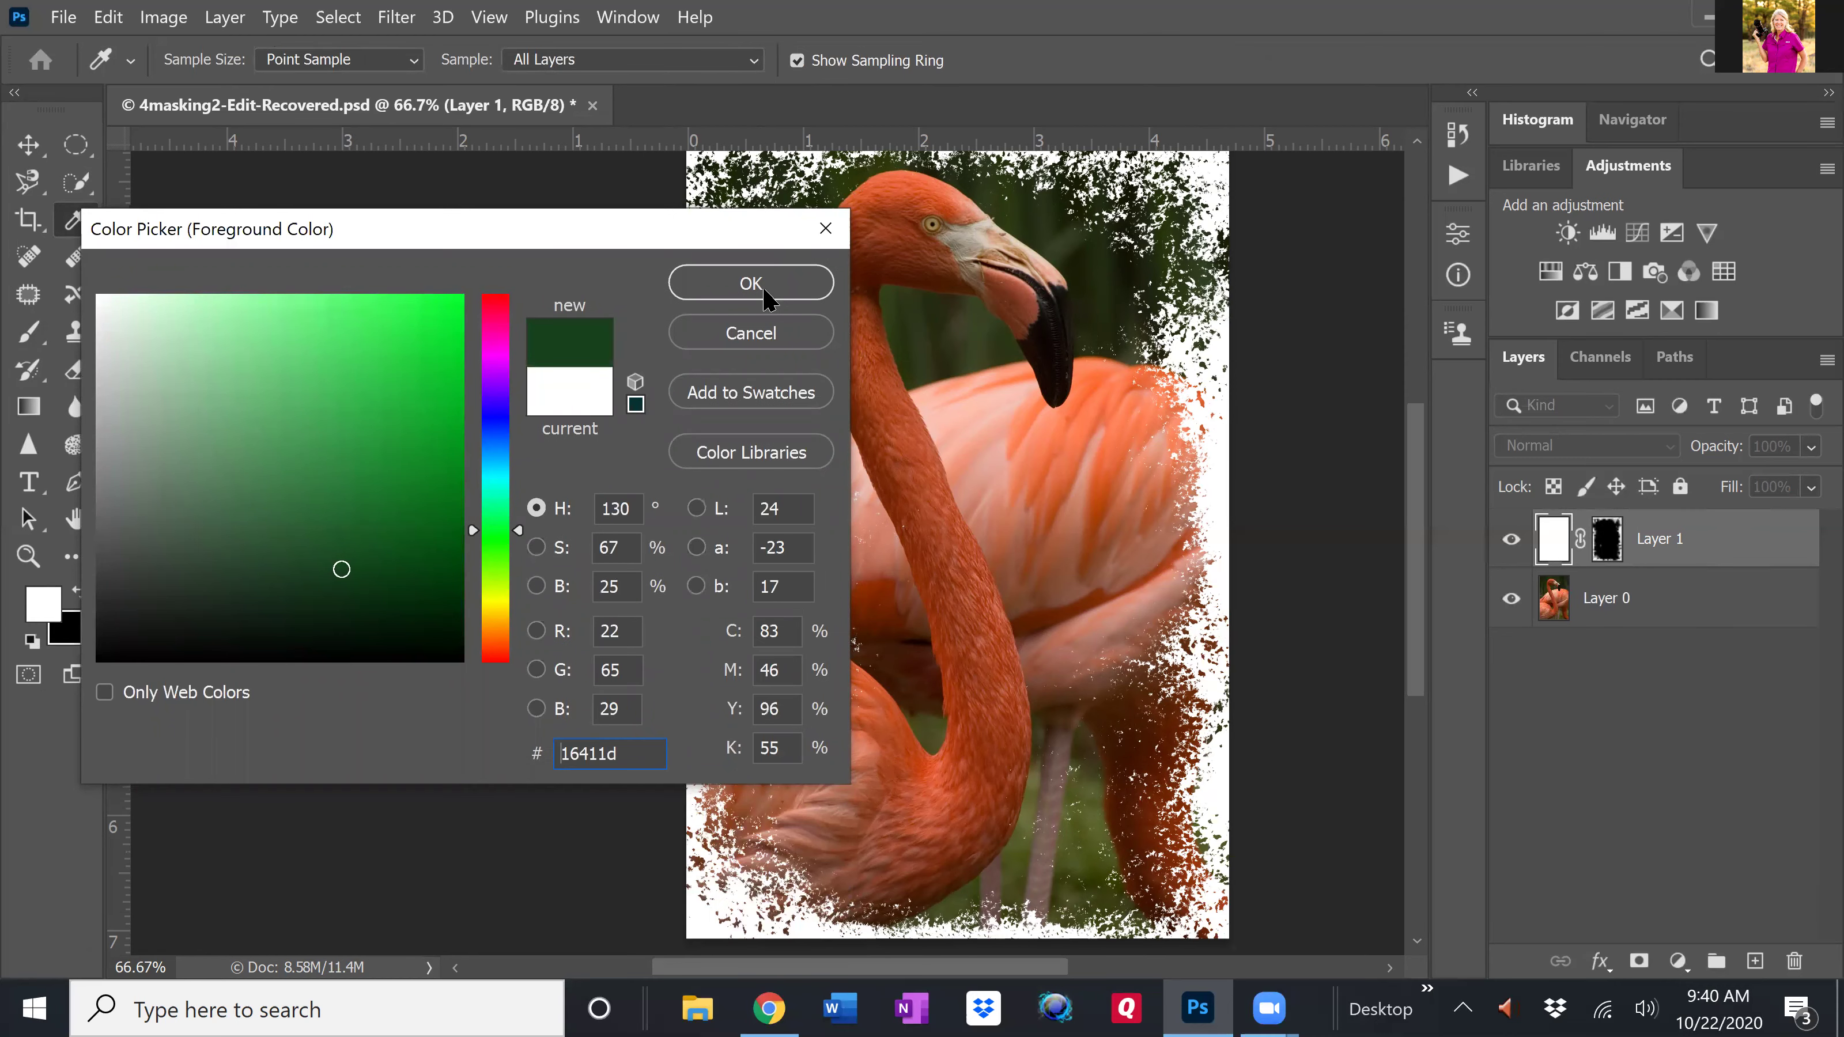
pyautogui.click(763, 287)
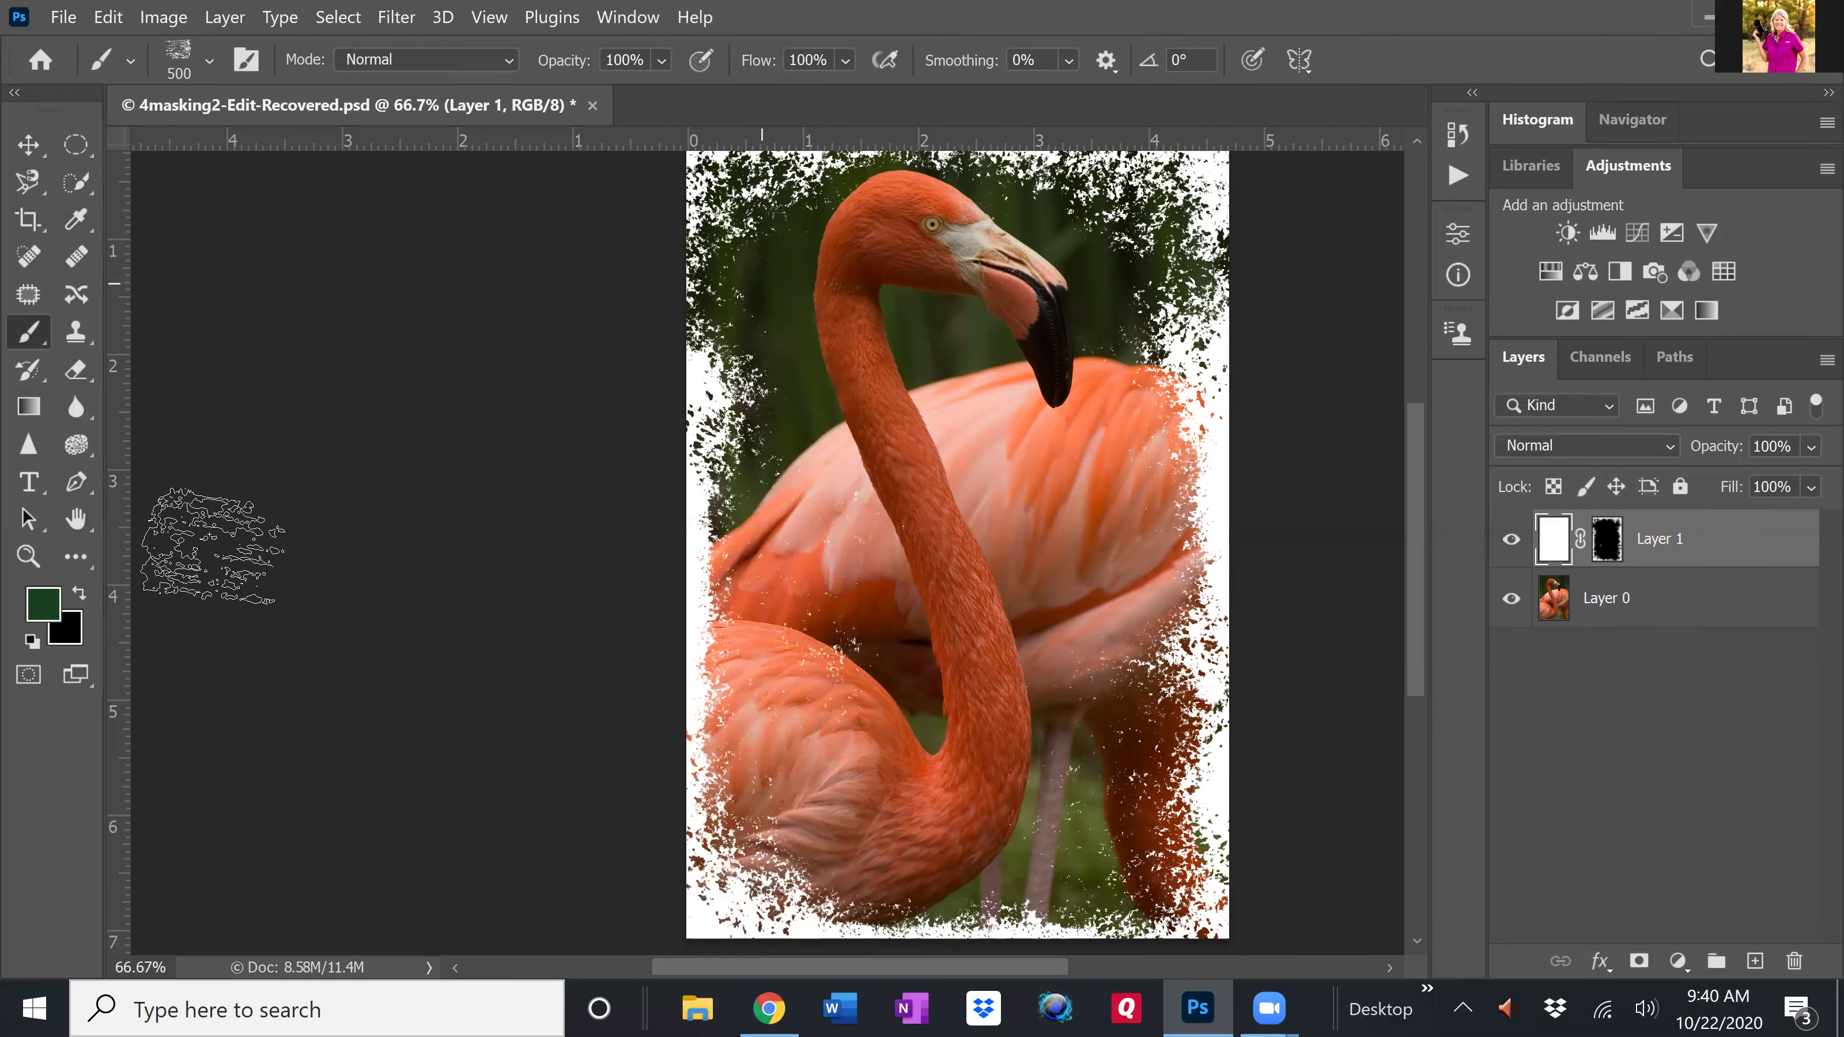
# - Fill Layer 1 dark green with the Paint Bucket, then make black the foreground colour
pyautogui.click(75, 563)
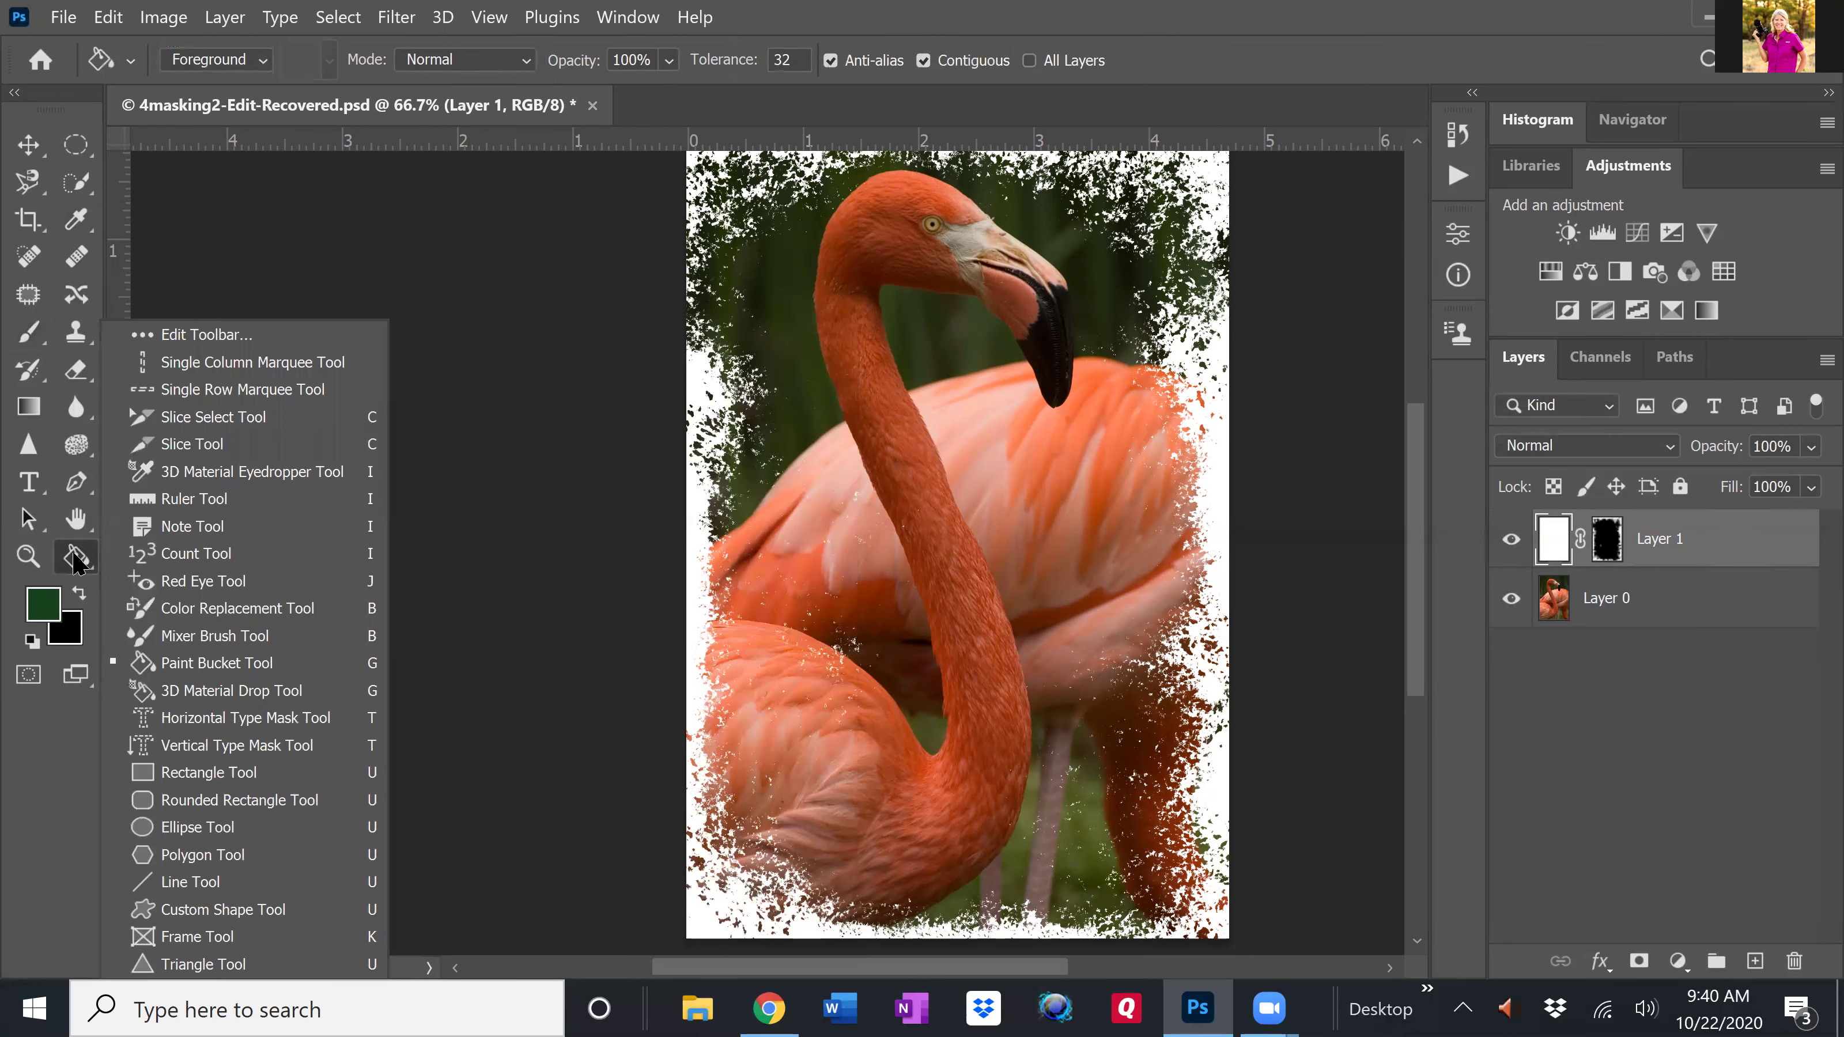
pyautogui.click(74, 563)
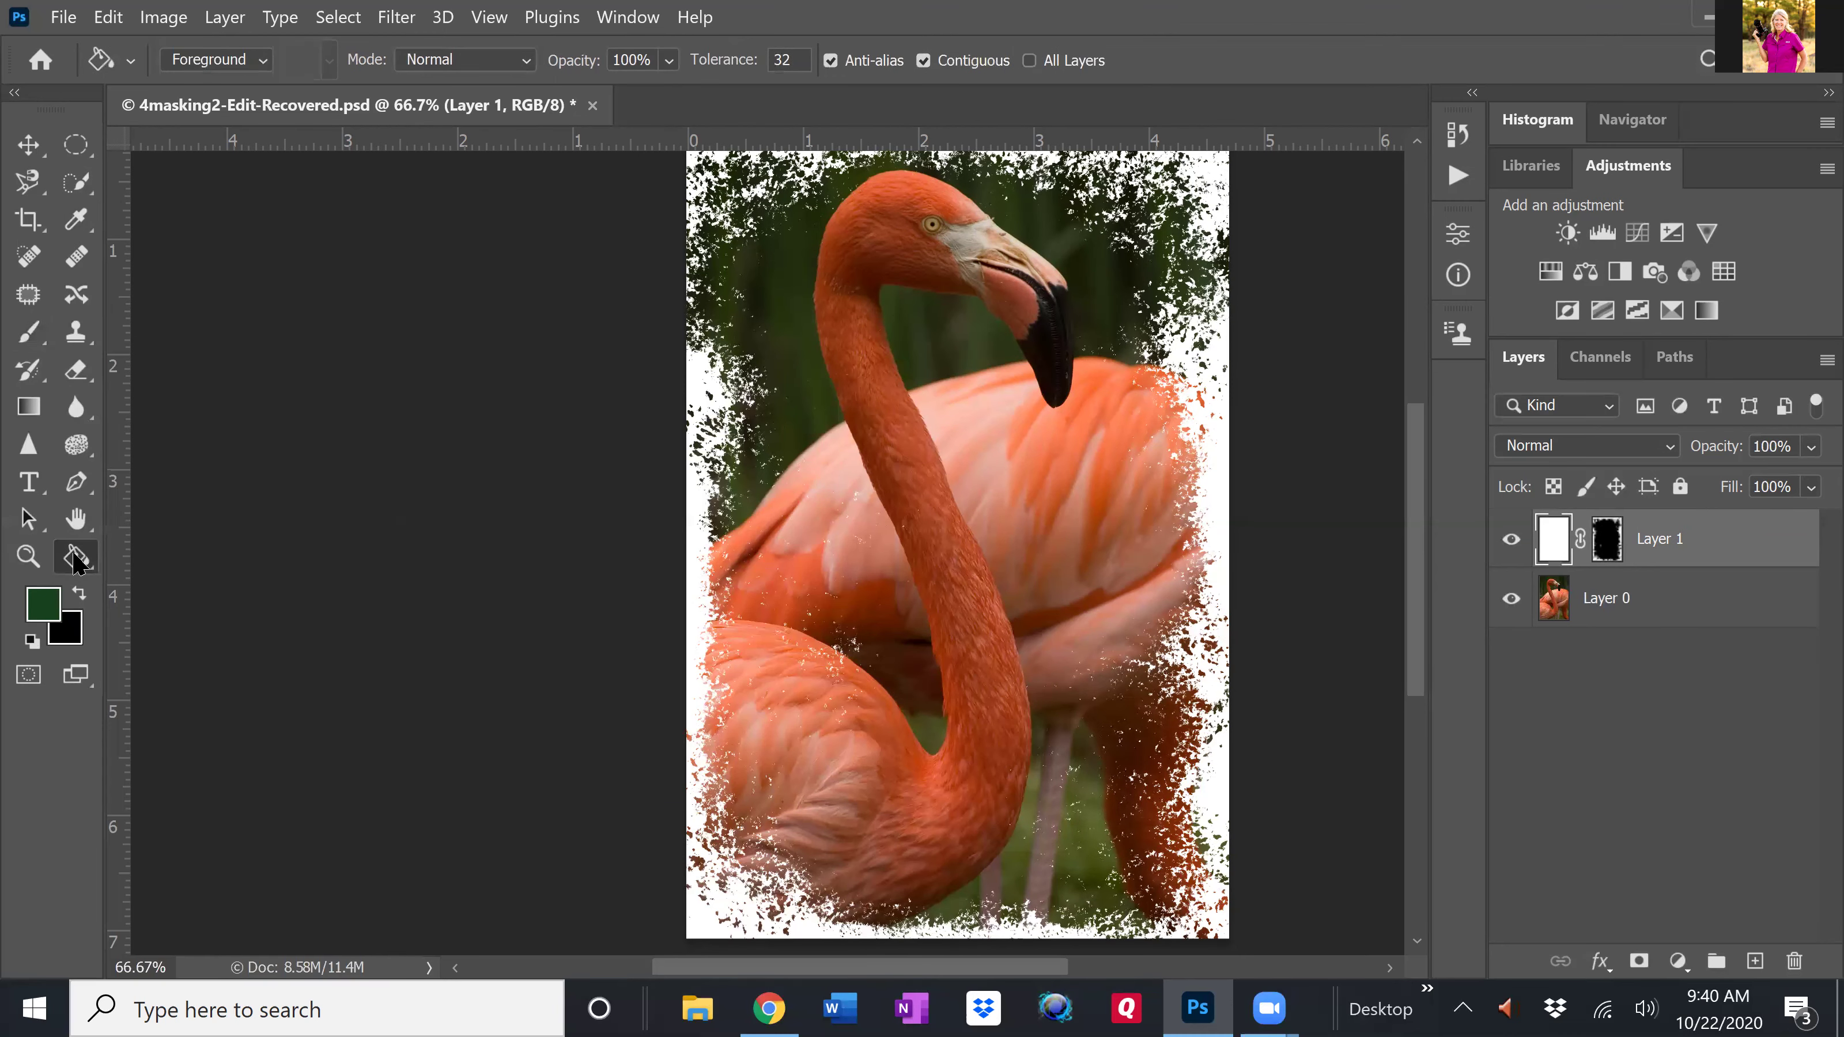
pyautogui.click(824, 387)
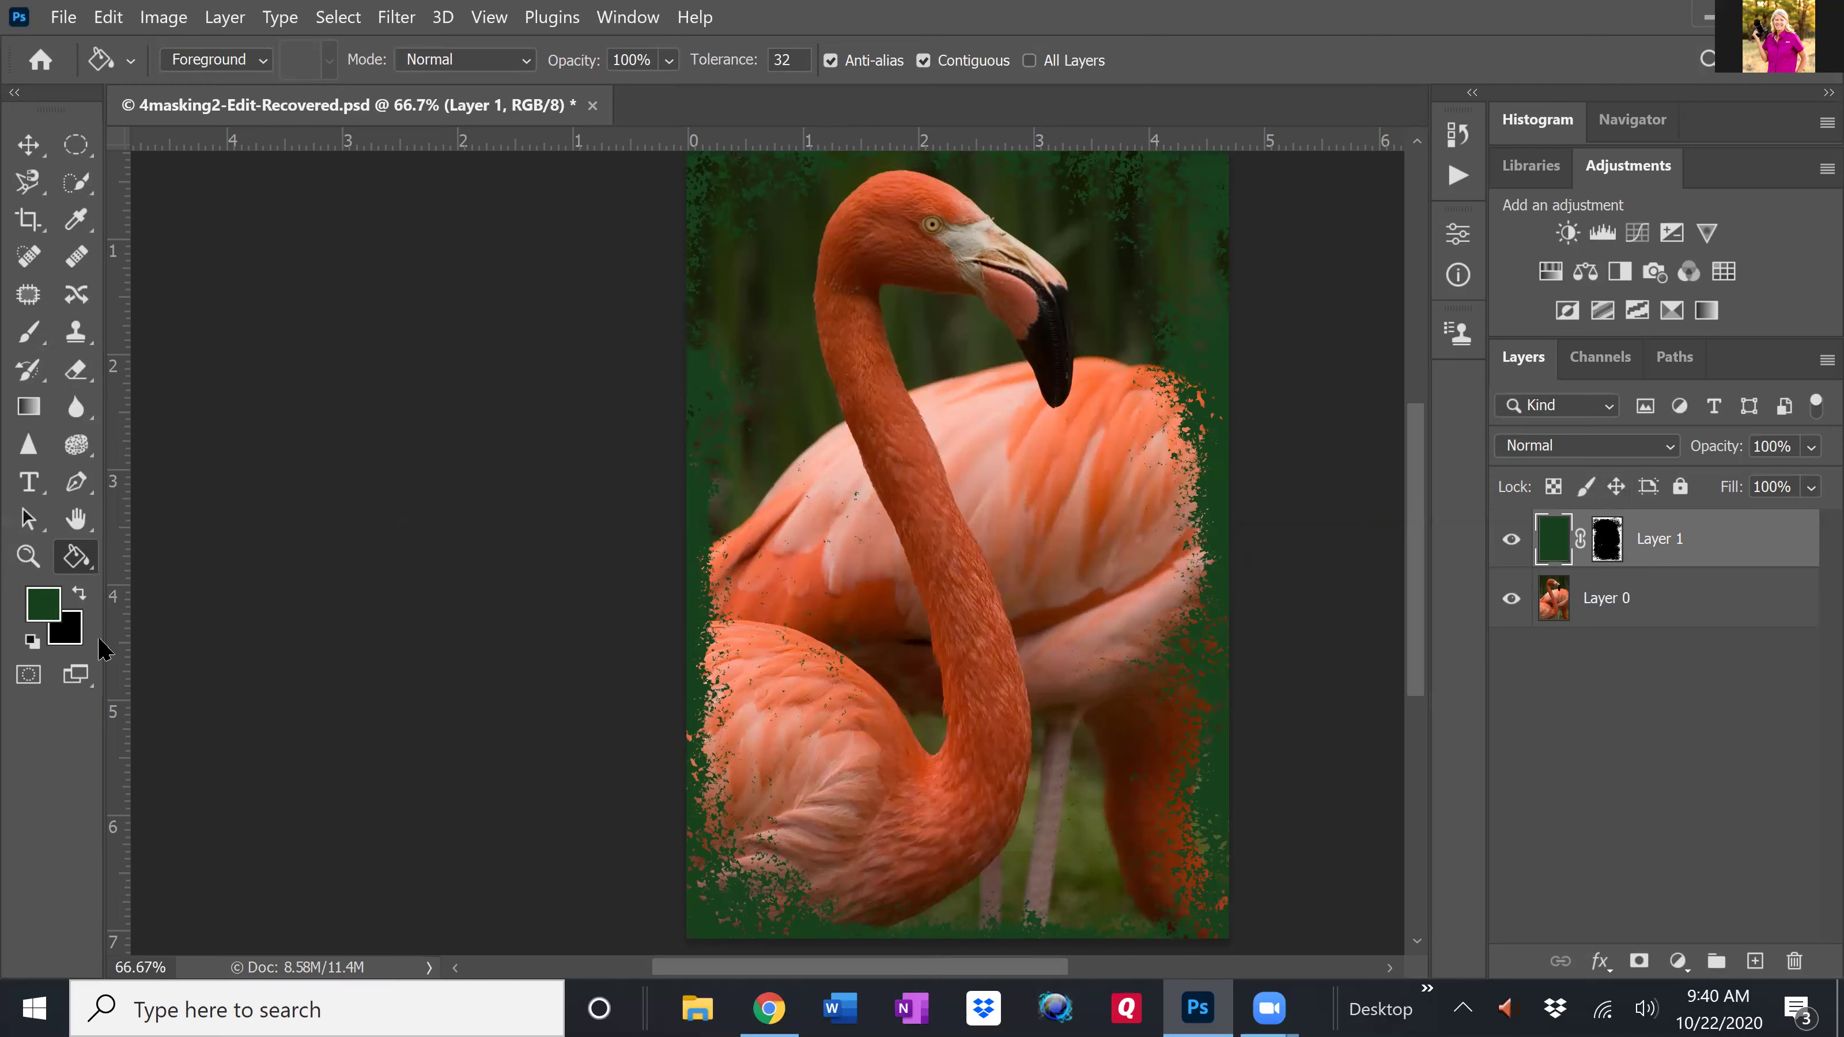
pyautogui.click(79, 594)
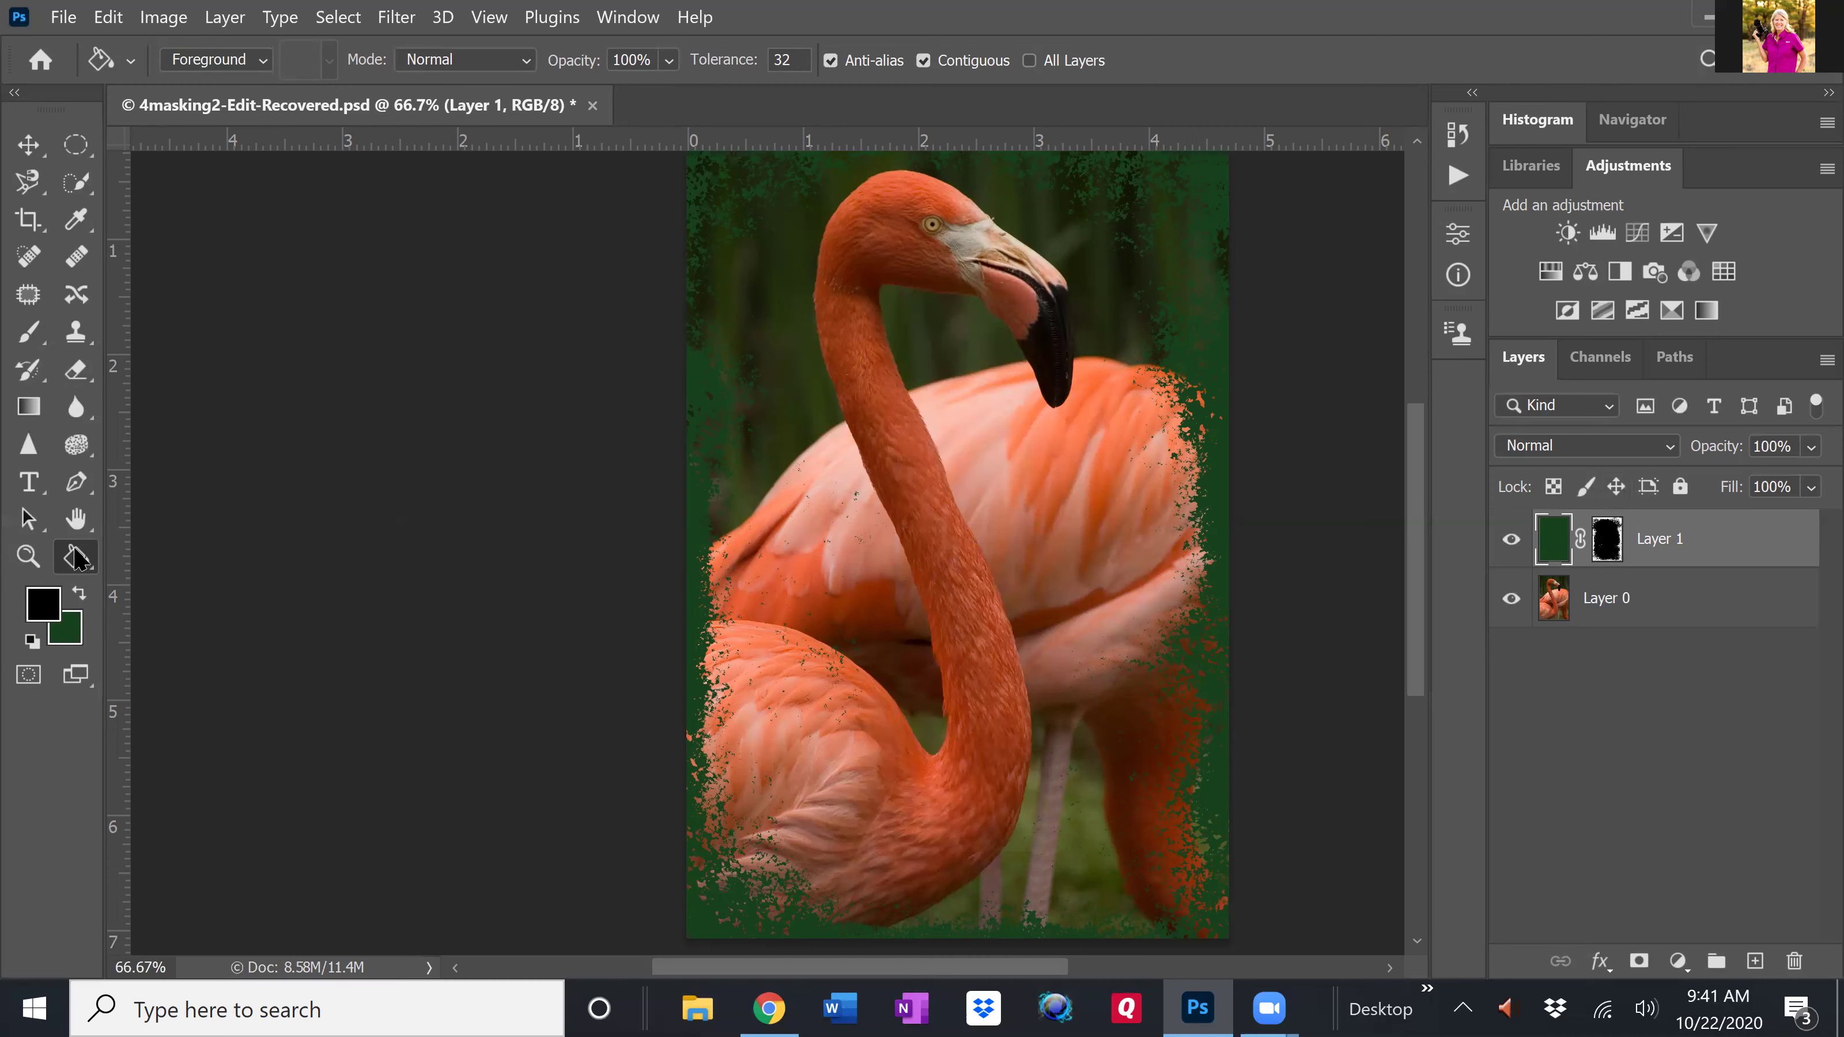
# - Fill Layer 1's ragged border black with the Paint Bucket
pyautogui.click(816, 447)
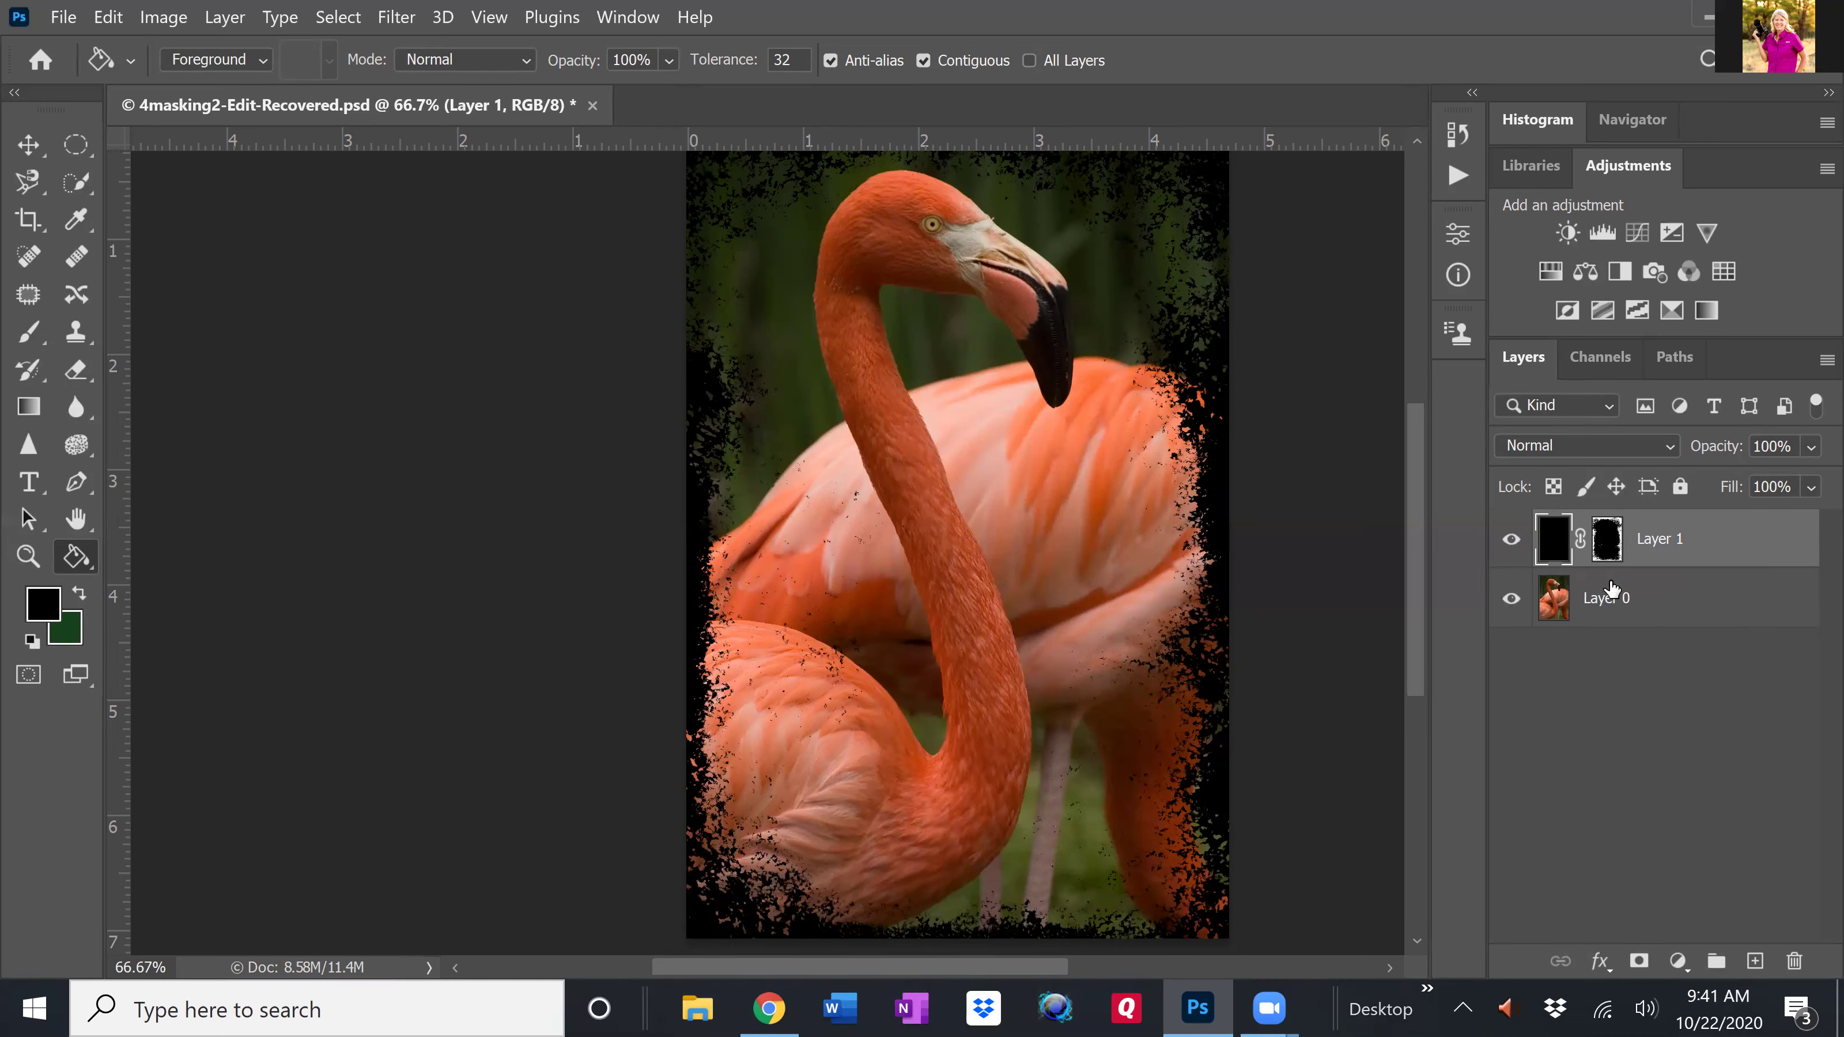
# - Reselect the border layer's pixel thumbnail and restore default black foreground and white background colours
pyautogui.click(1607, 545)
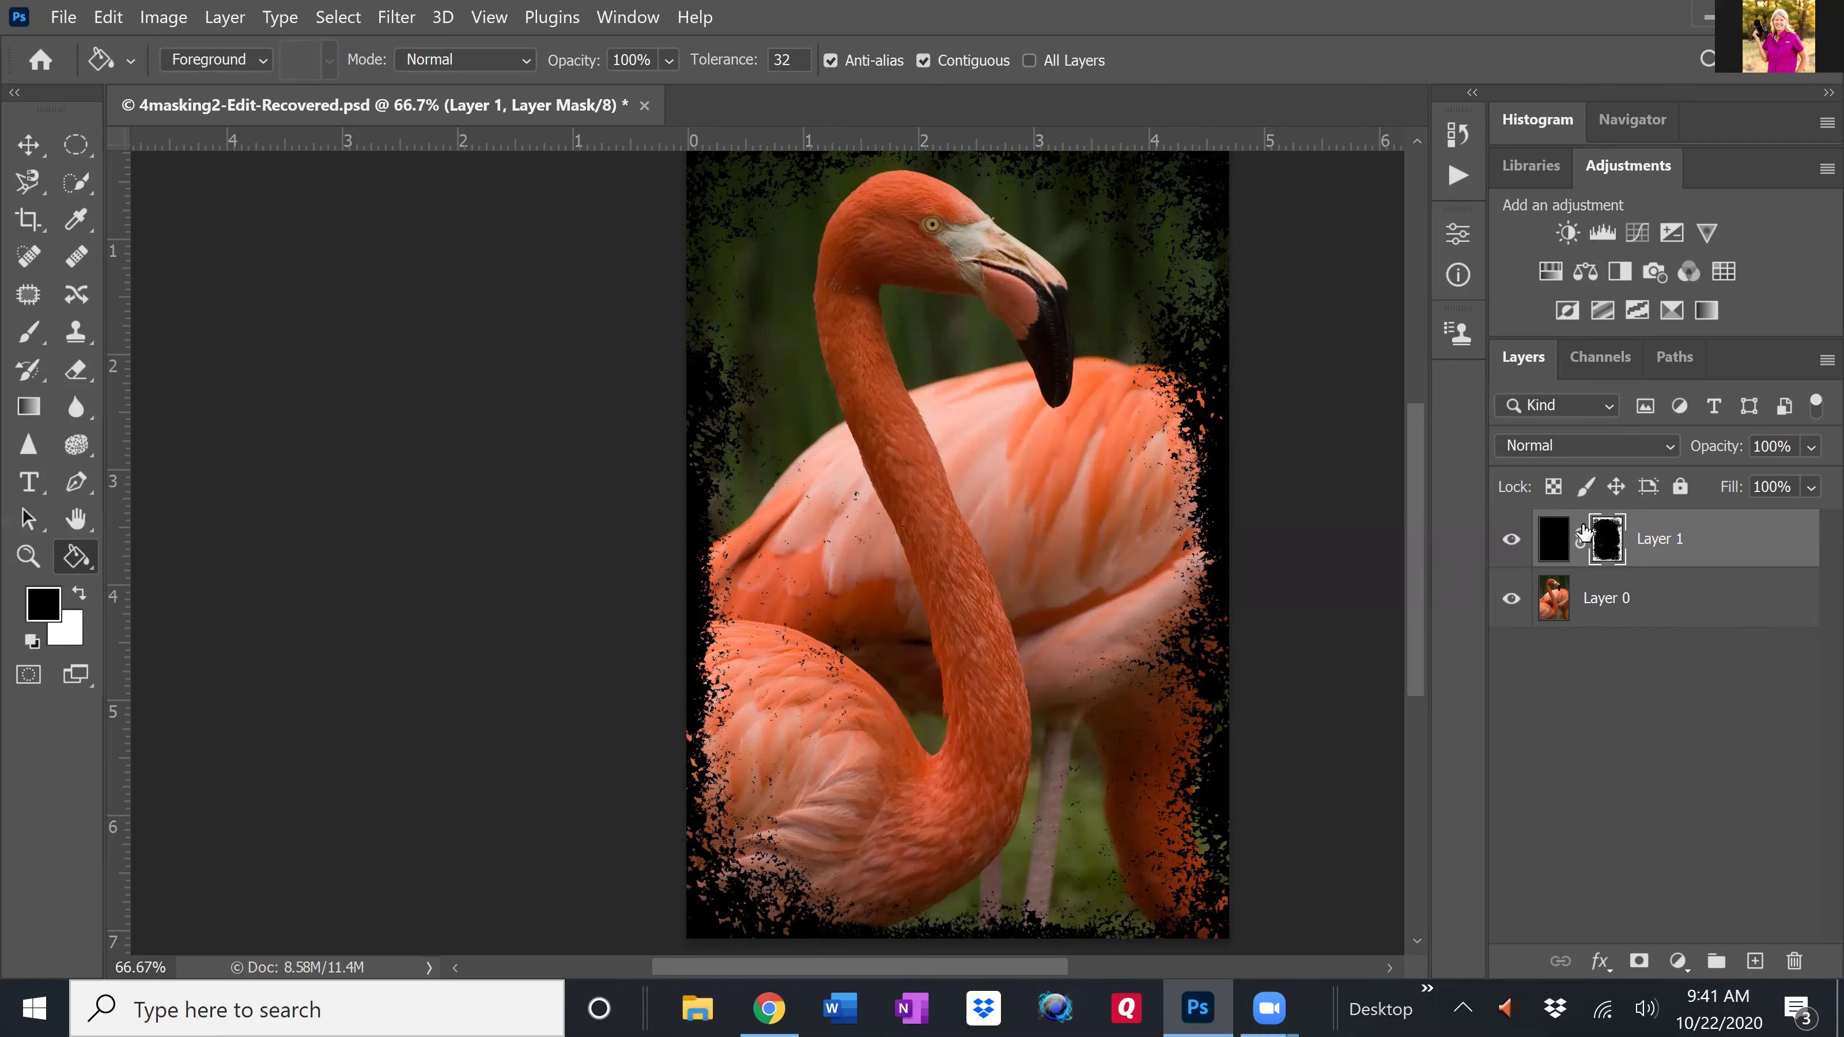
pyautogui.click(1554, 543)
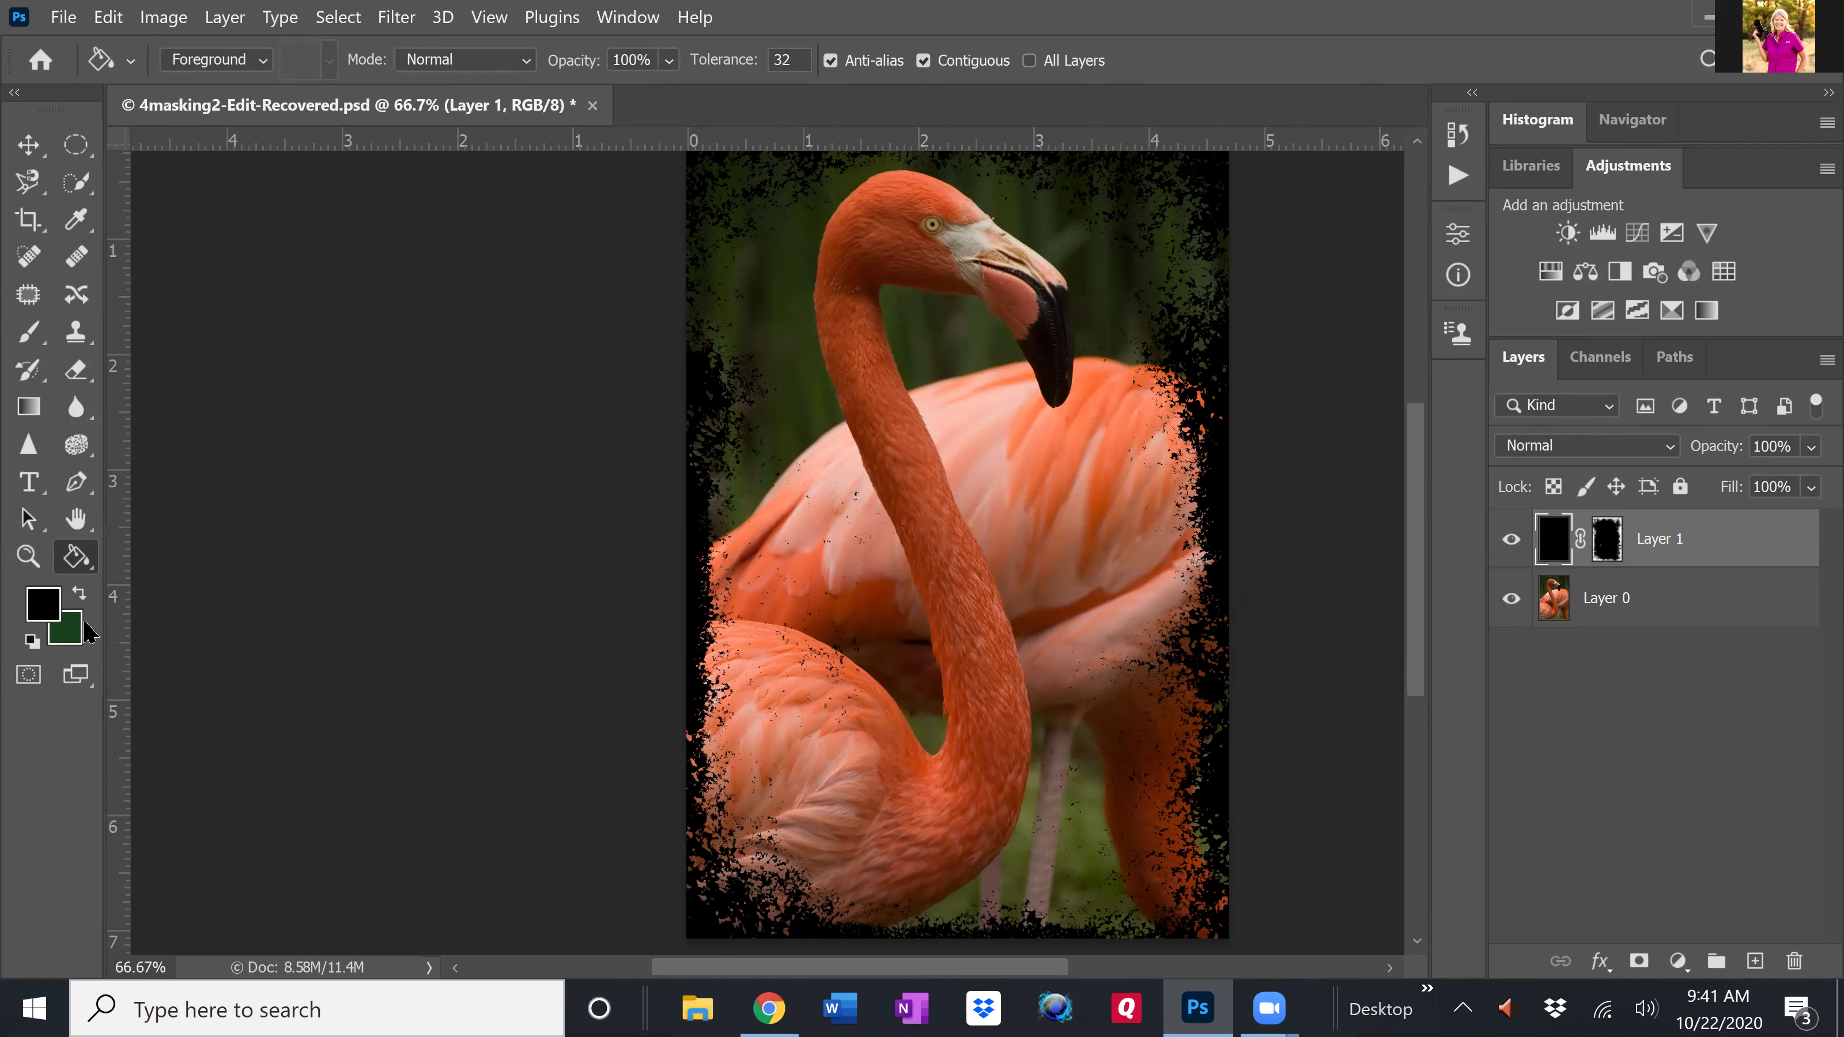
pyautogui.press('d')
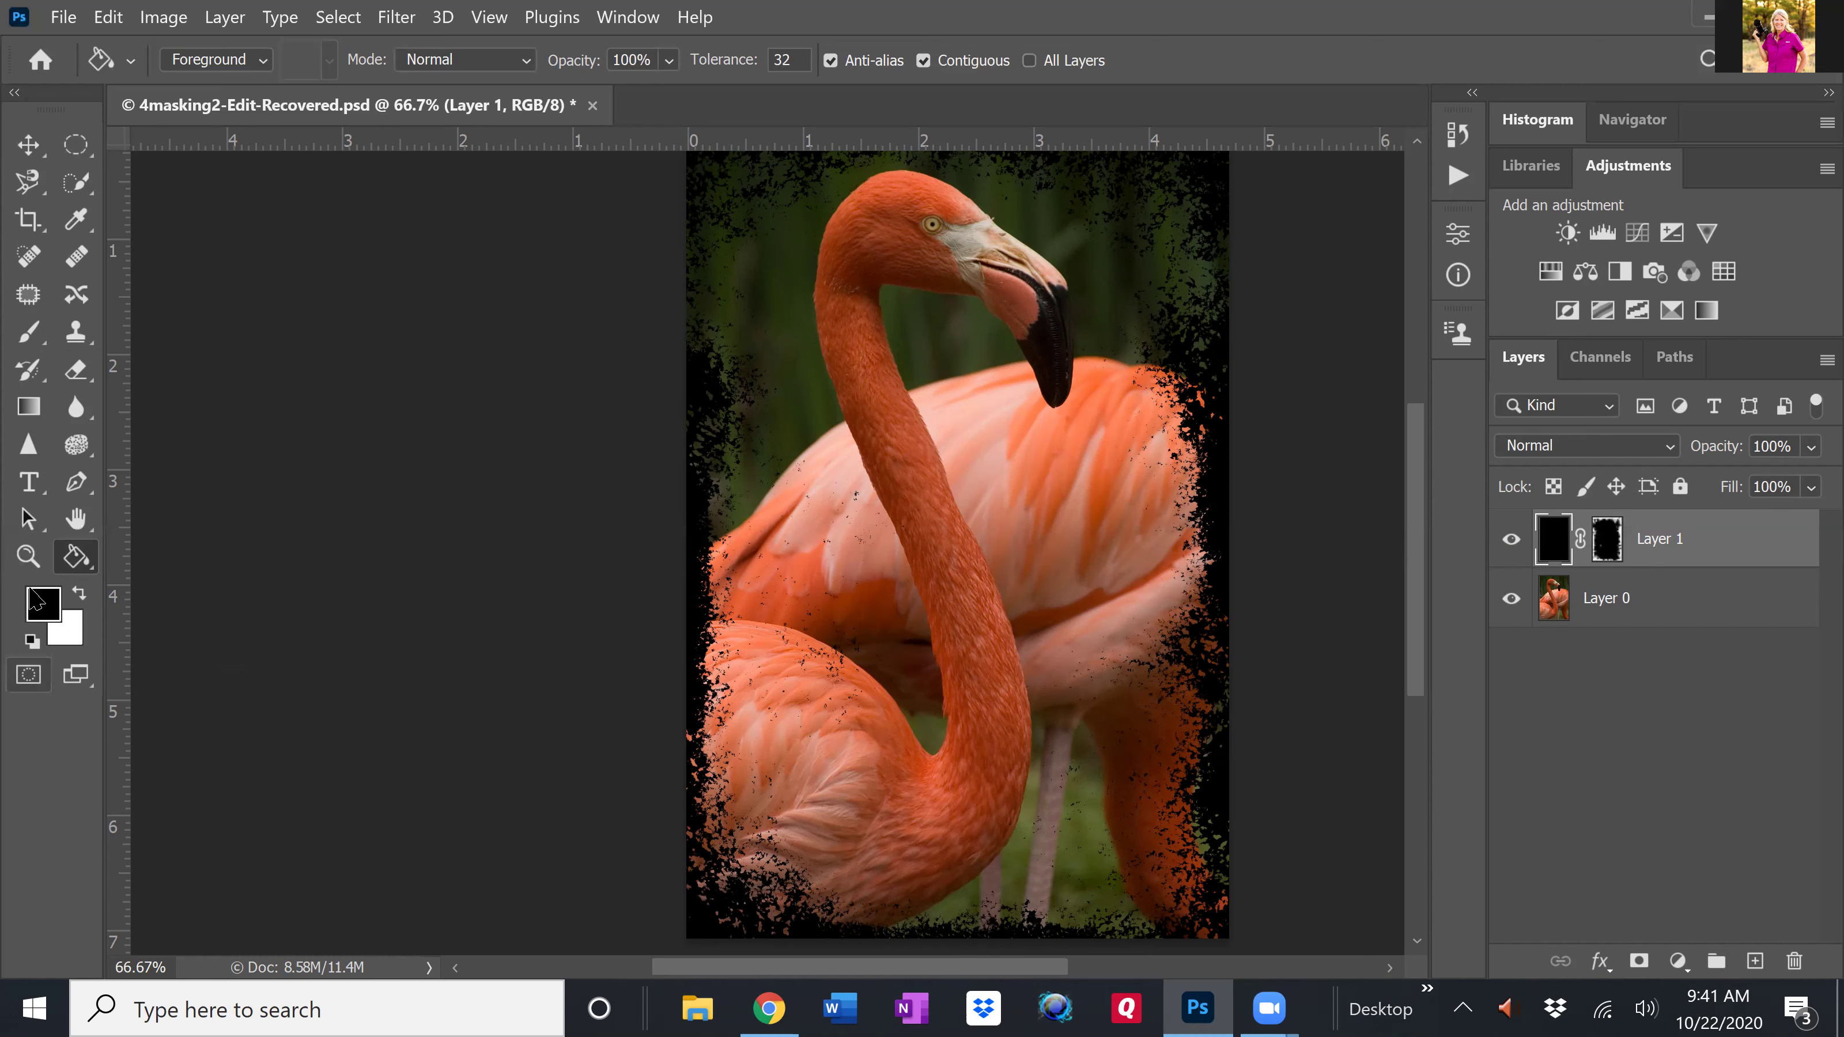